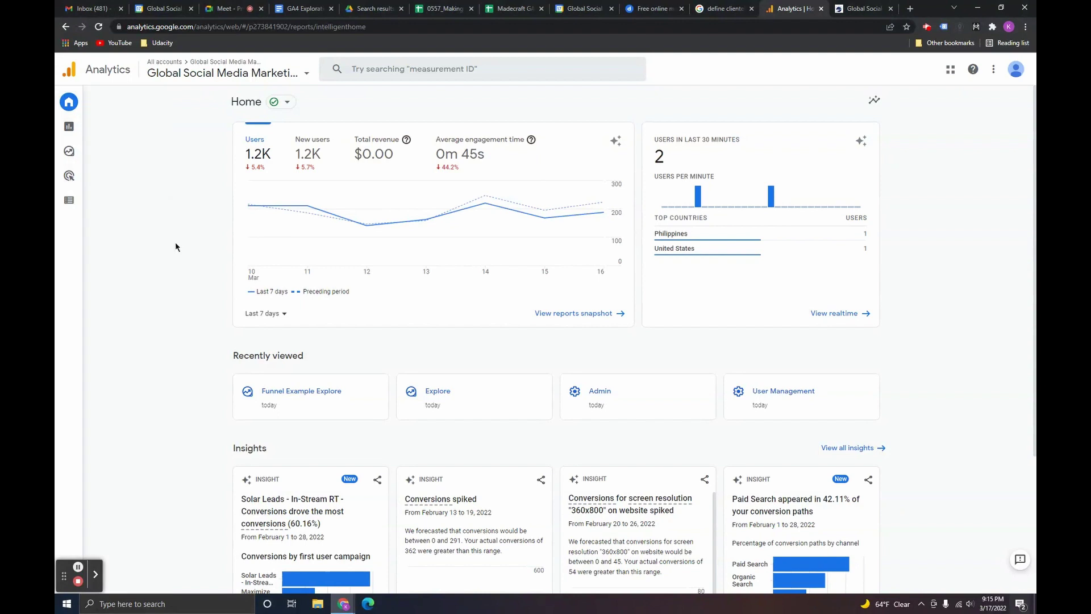
Step: Open Configure > Events to see existing events, their counts and conversion status
mouse_move(79, 215)
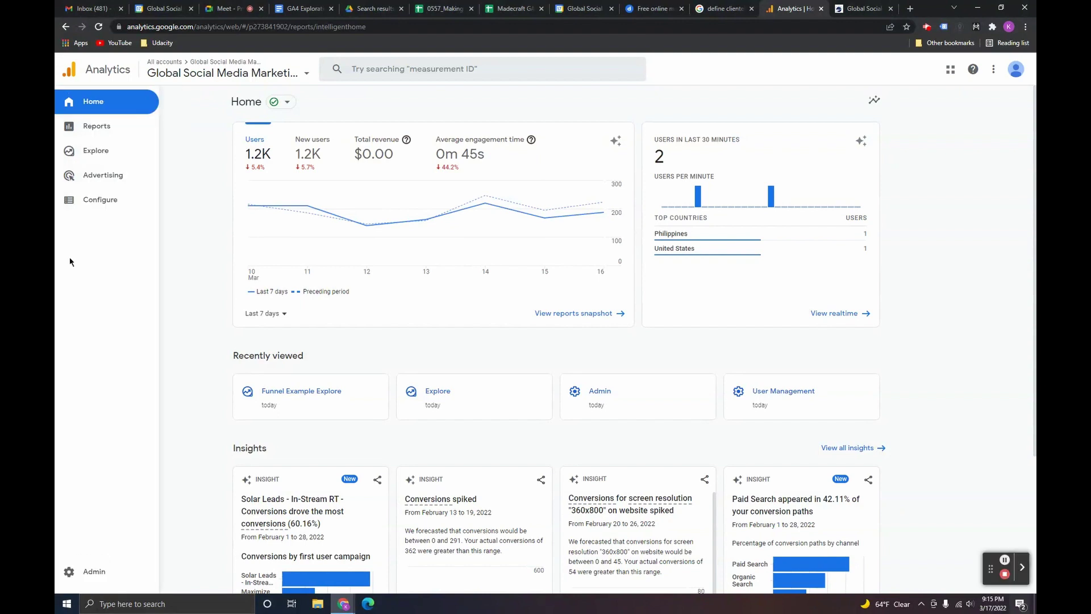
click(79, 213)
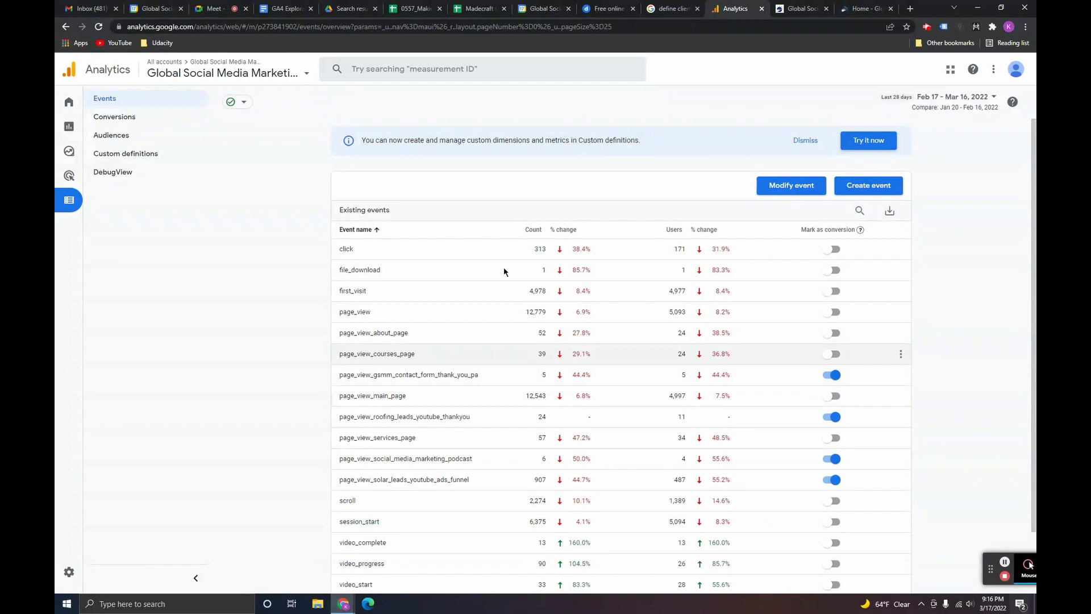
Step: On the Global Social Media Marketing homepage, open the Roofing Sales landing page
click(846, 6)
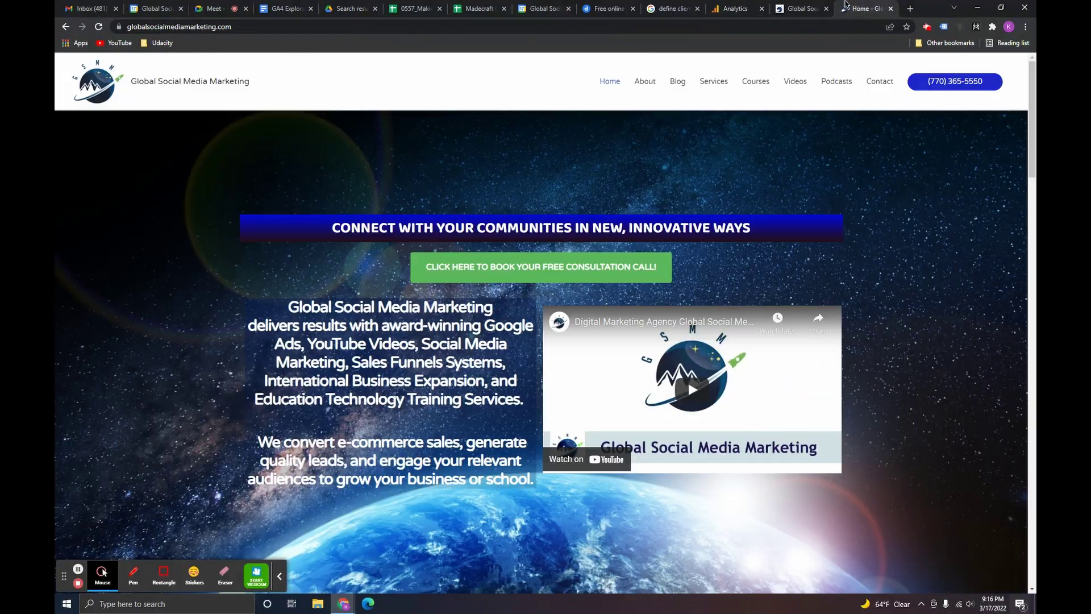
click(735, 8)
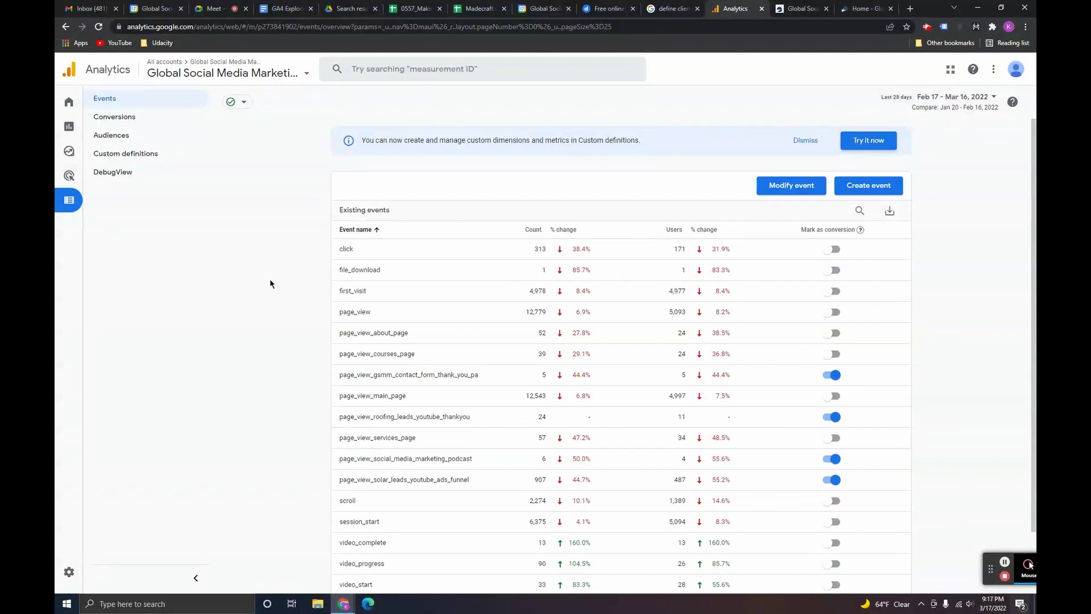
click(803, 5)
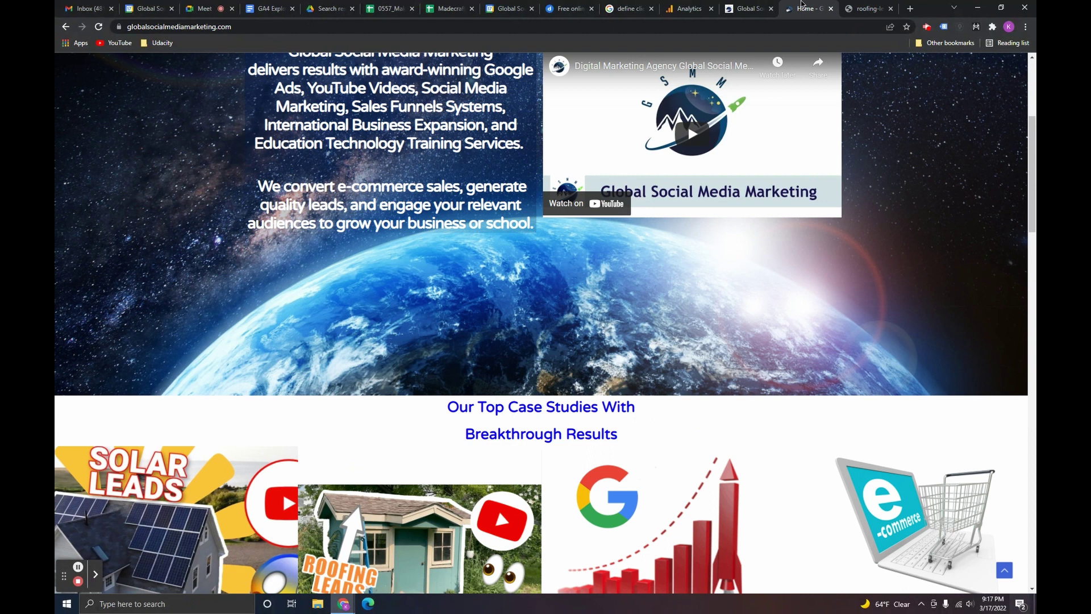
click(540, 236)
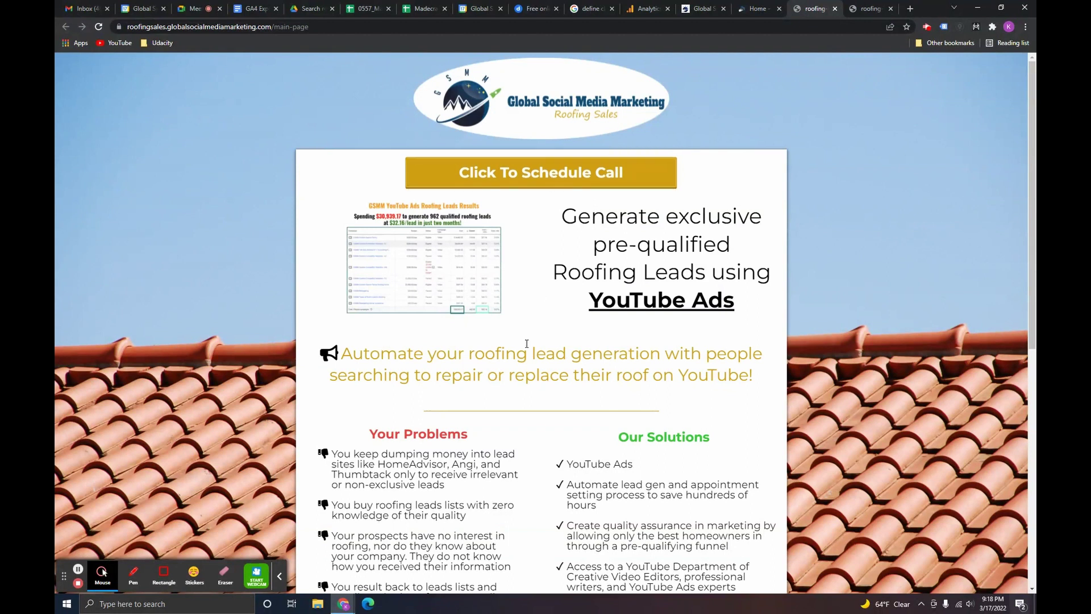
Step: Scroll down the landing page and open the Click To Schedule Call lead form
scroll(532, 346, down, 5)
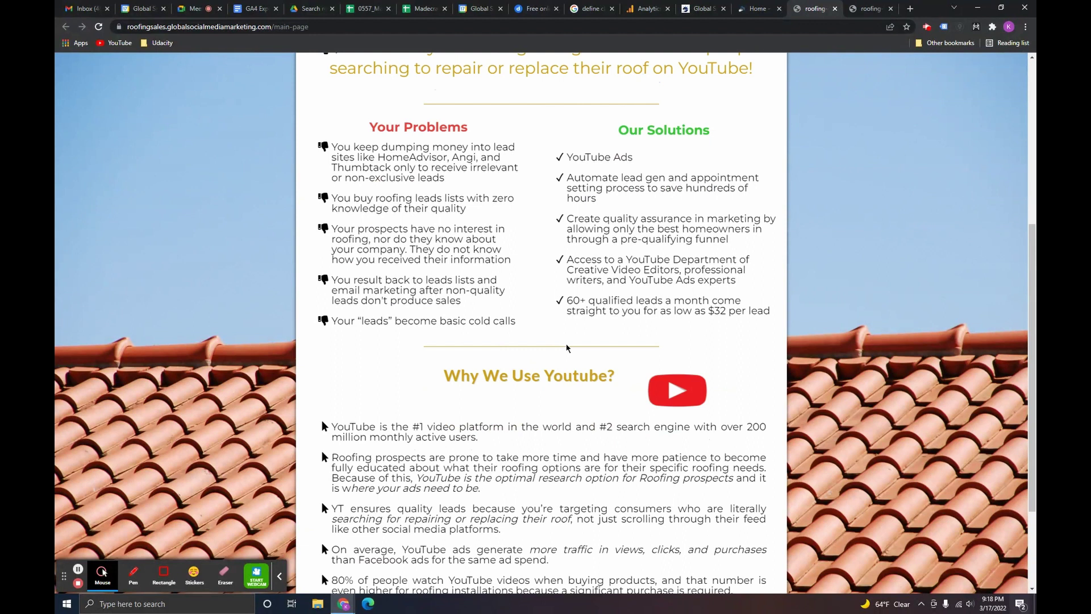
scroll(566, 346, down, 2)
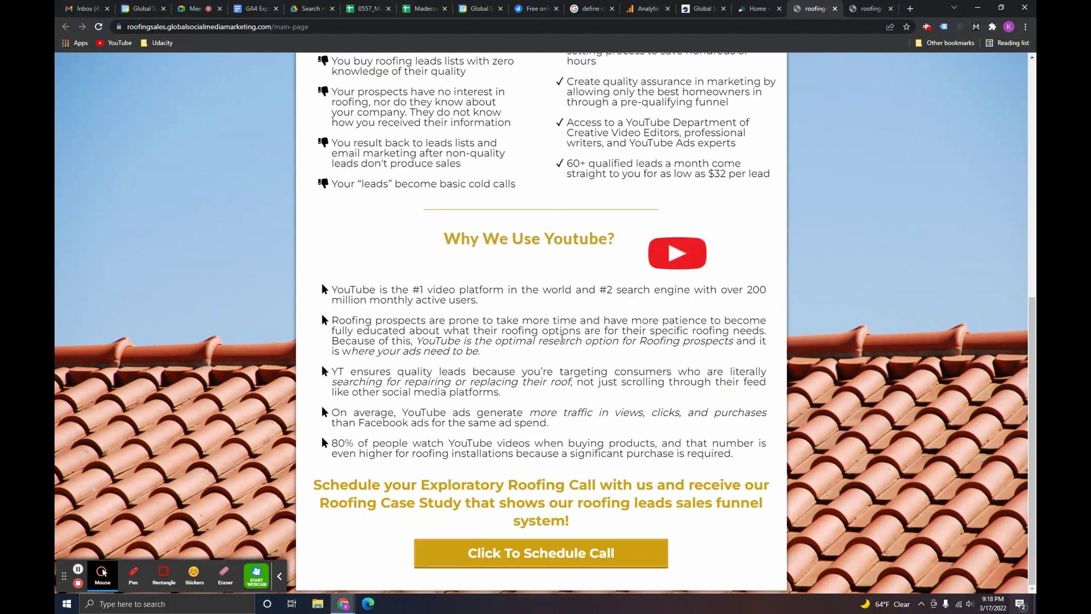
scroll(562, 338, up, 4)
drag(567, 419, 667, 429)
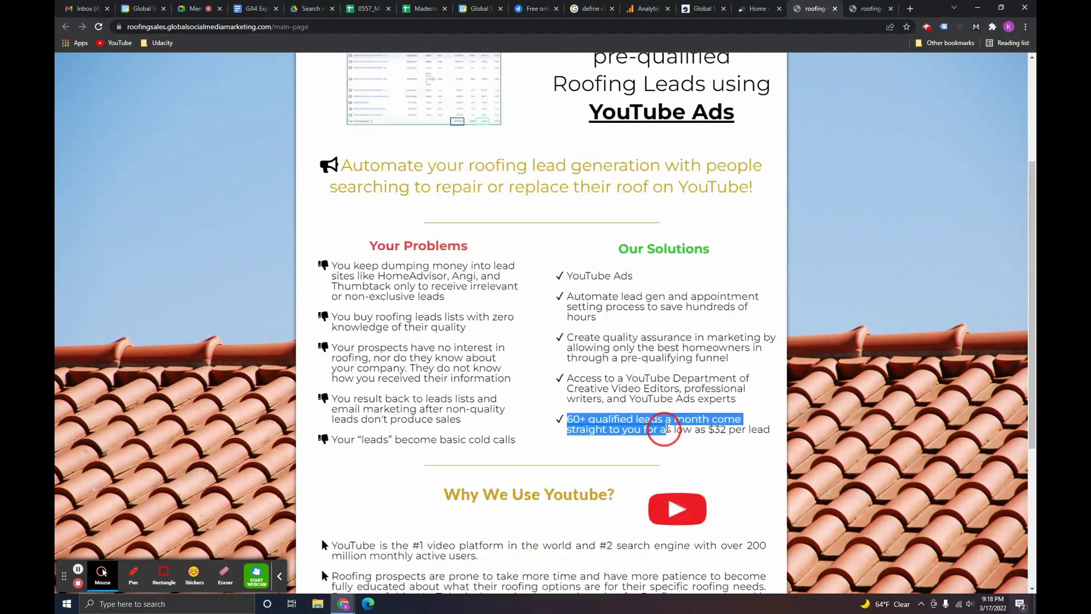
click(667, 429)
scroll(626, 531, down, 4)
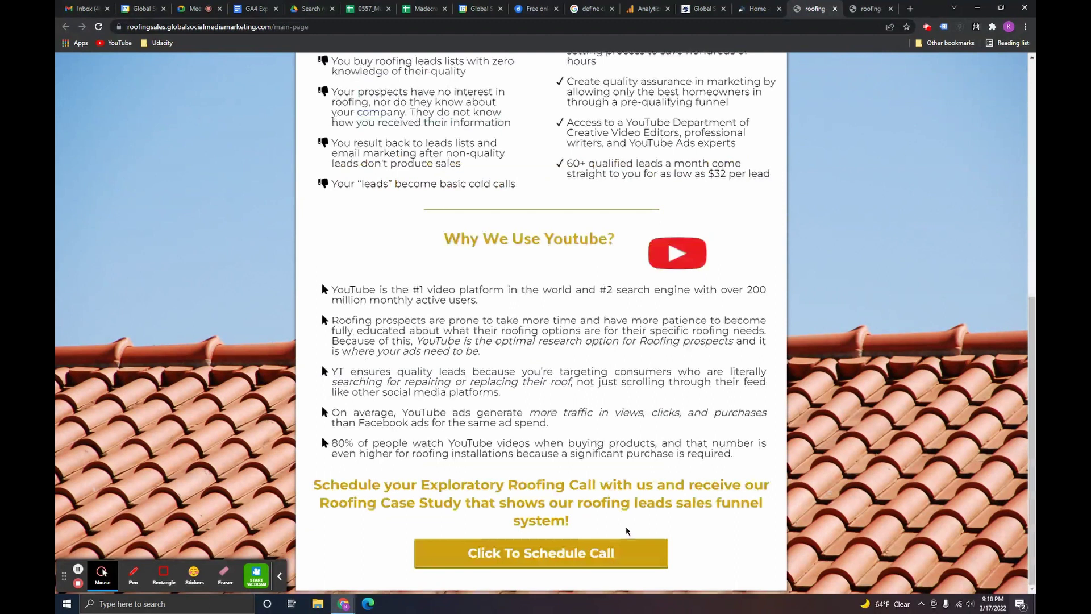
click(626, 543)
Step: Autofill the first and last name from saved suggestions, leaving email empty
click(477, 160)
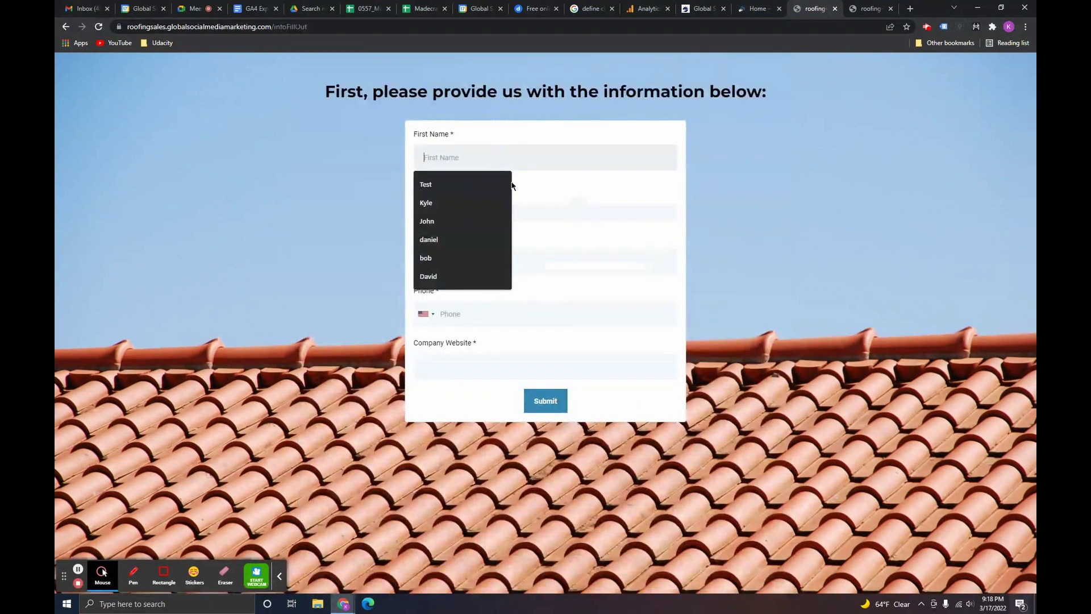
click(496, 204)
click(519, 214)
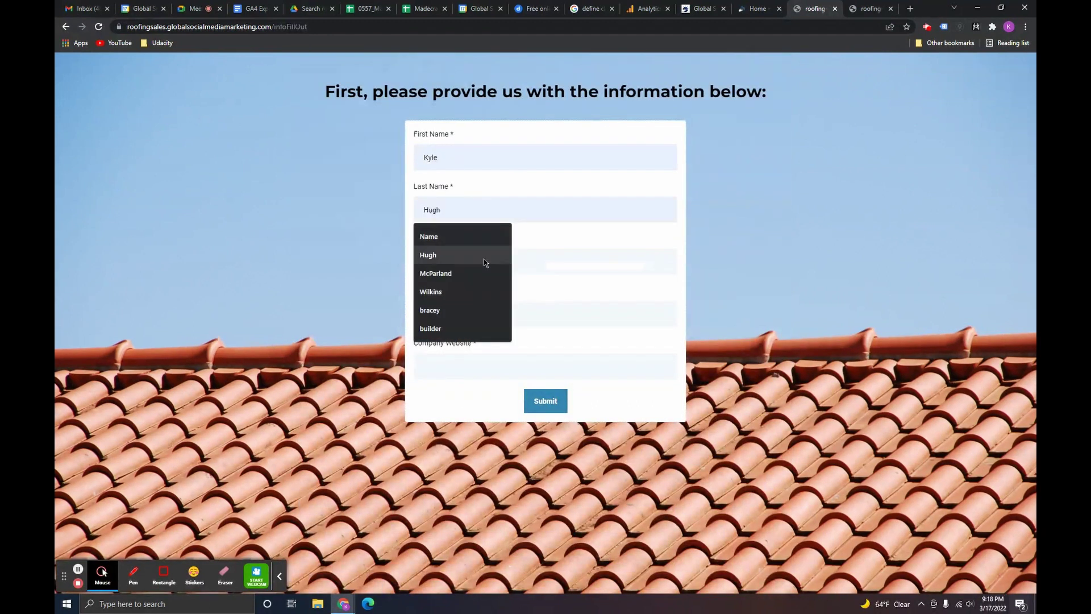
click(484, 273)
click(519, 263)
click(567, 397)
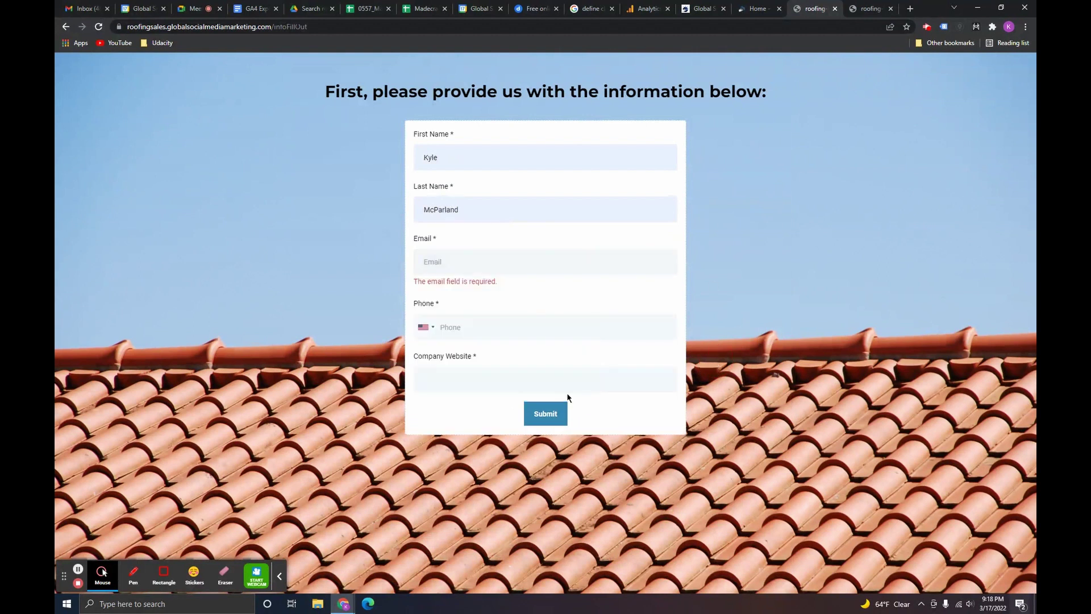
Step: Check the ThankYouPage tab and its Thank You heading
click(860, 5)
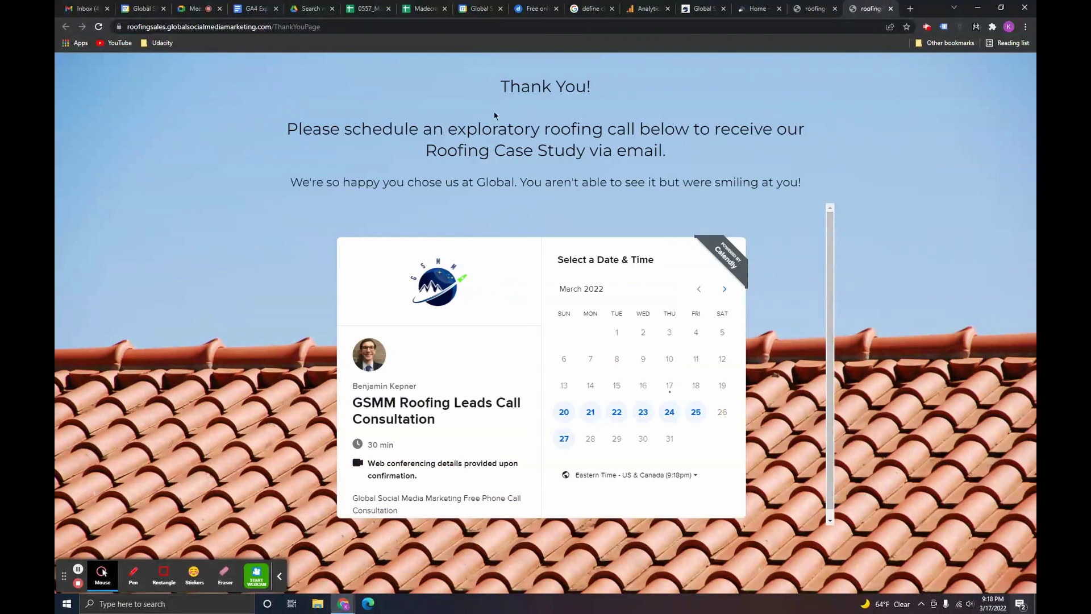
click(646, 6)
drag(499, 91, 670, 85)
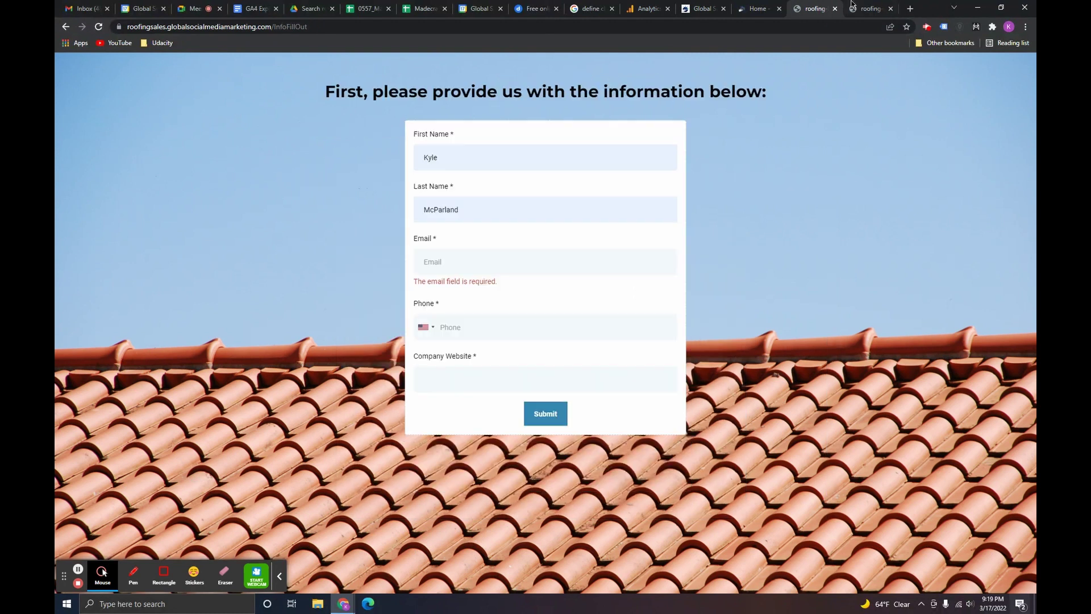
Step: Start a new custom event named page_view_GSMM_roofing_example
click(656, 12)
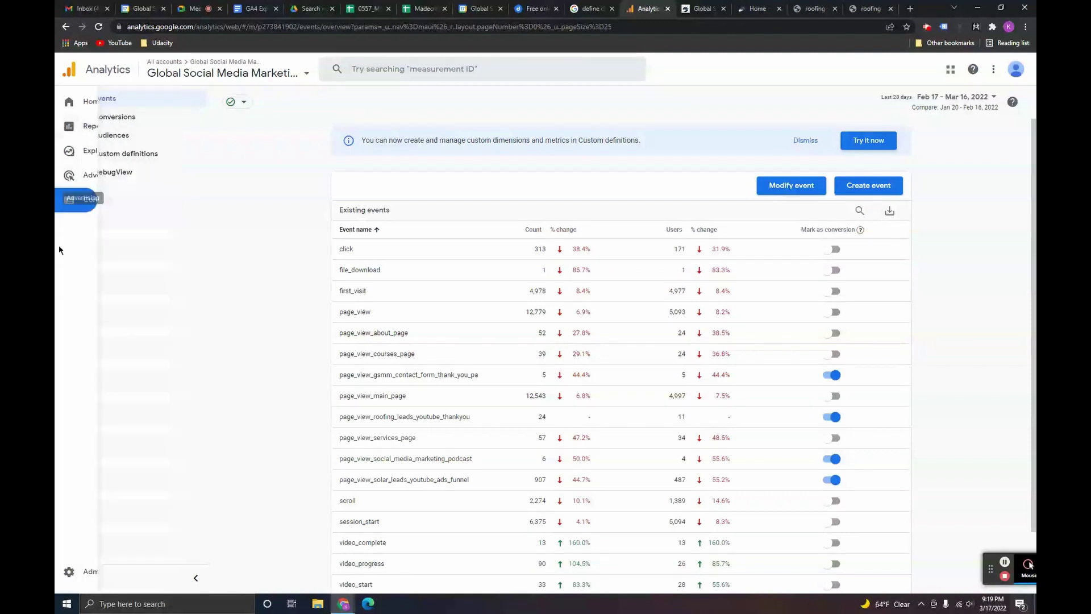
mouse_move(76, 211)
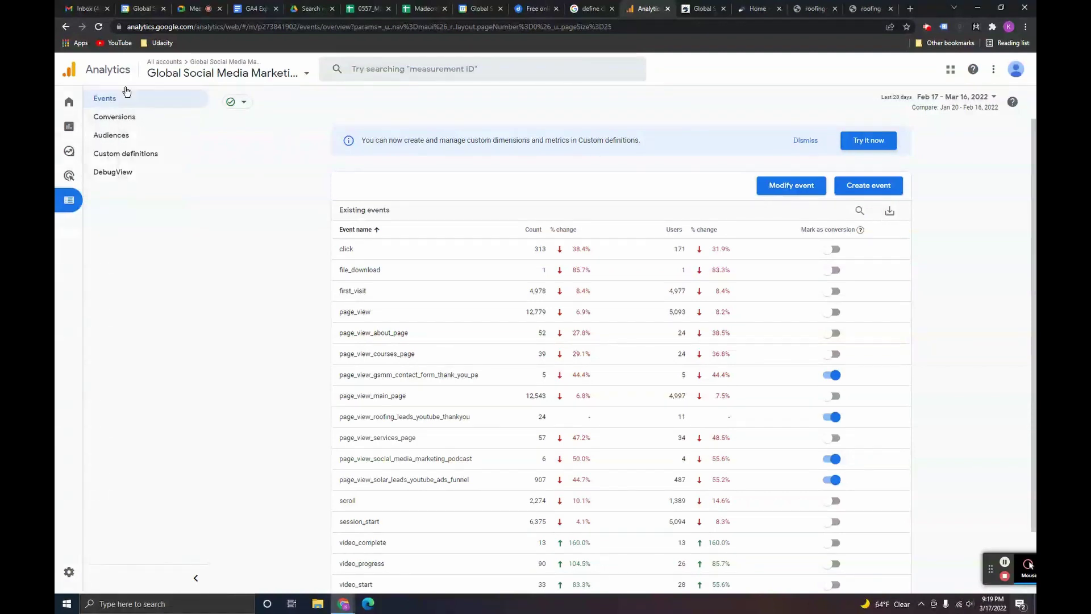
click(864, 193)
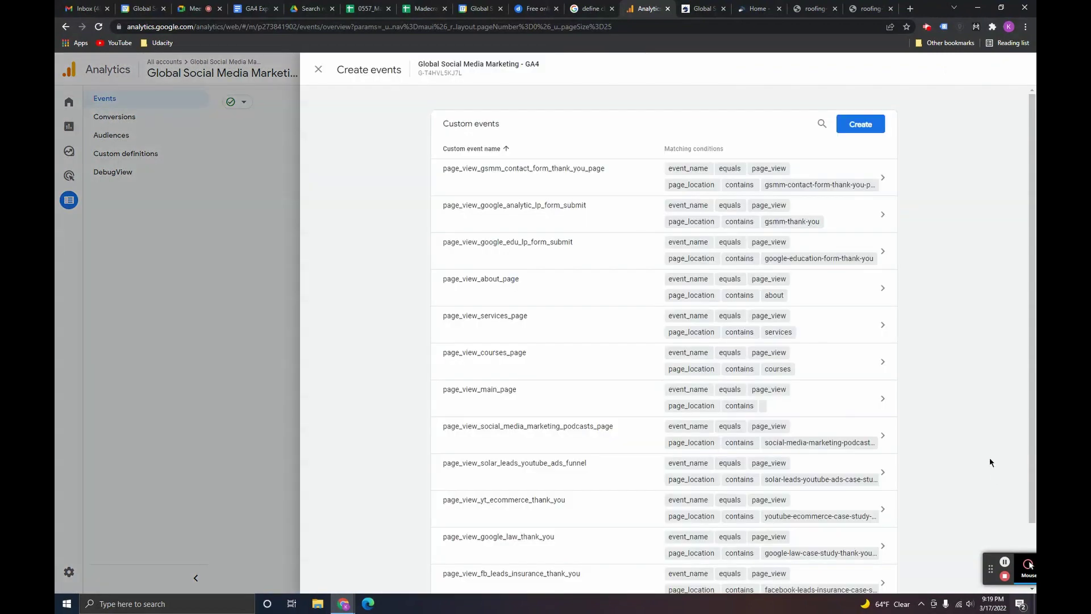
click(863, 126)
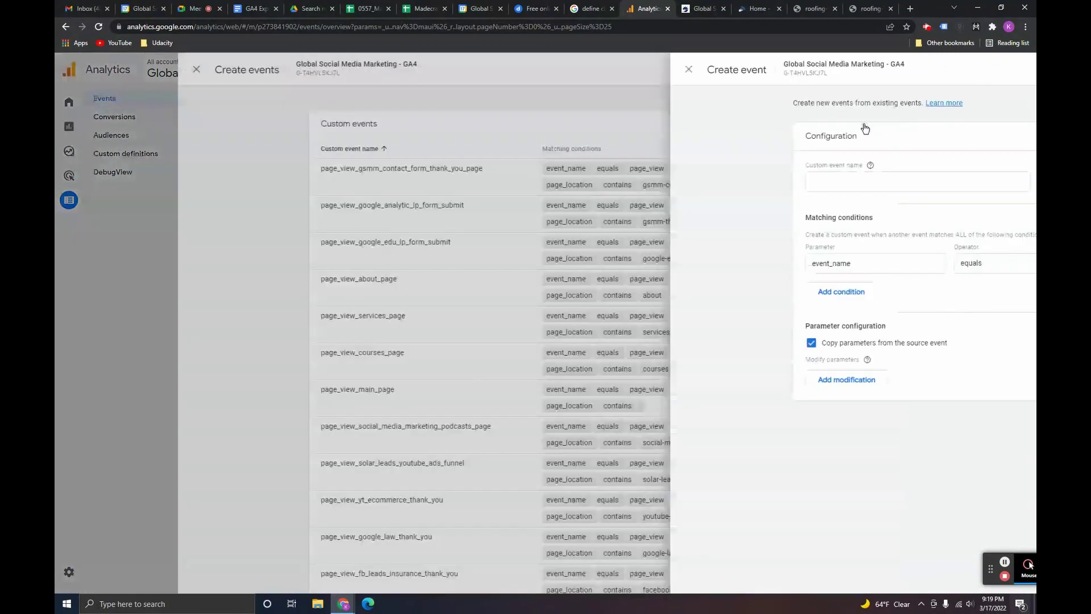
key(Escape)
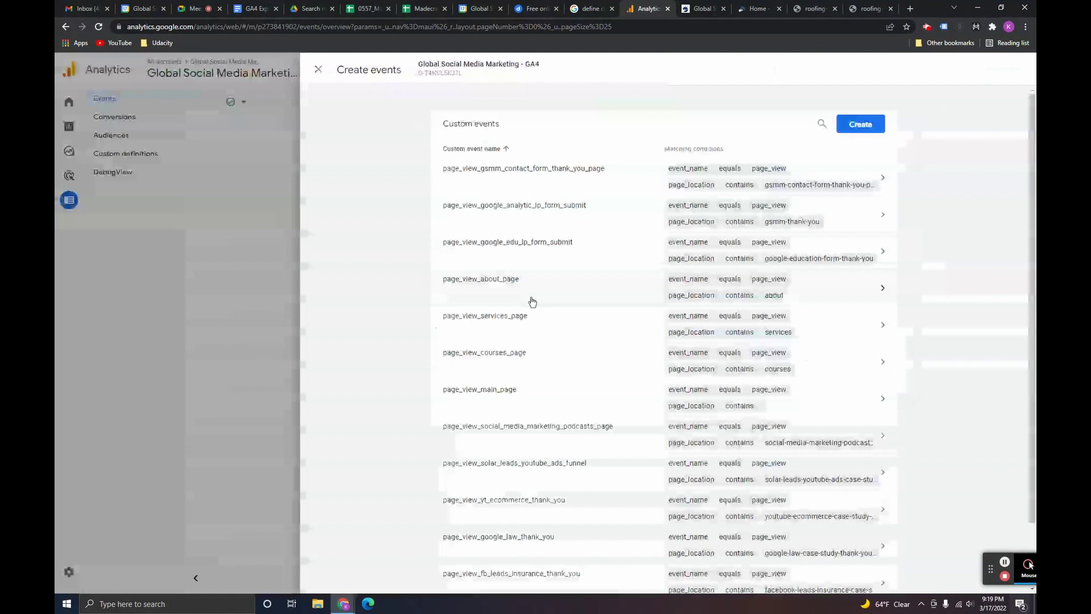
scroll(532, 301, down, 2)
scroll(531, 324, up, 2)
click(861, 124)
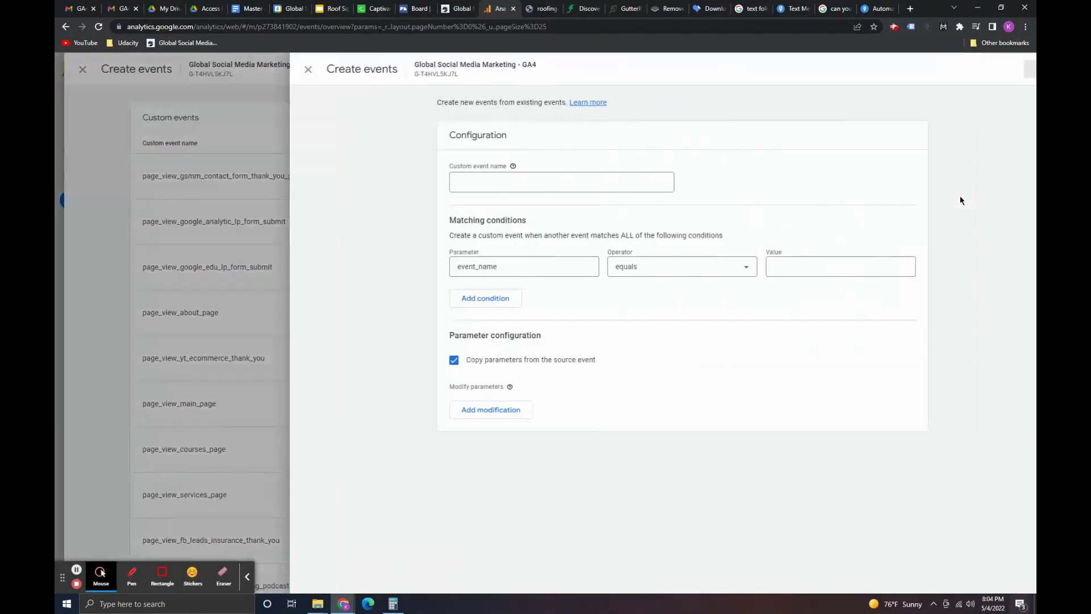
click(546, 180)
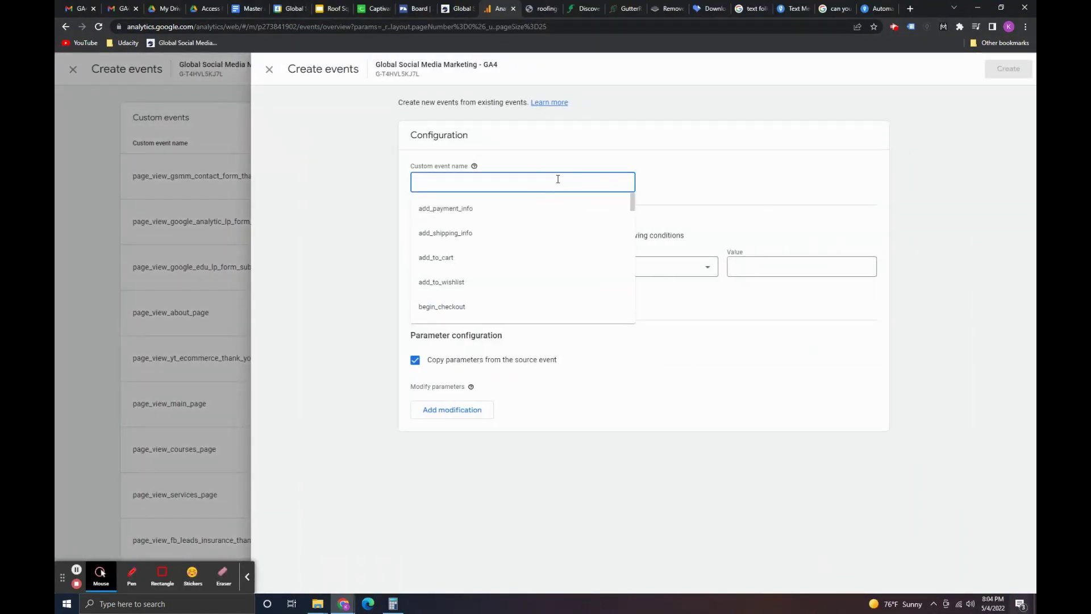
text(page)
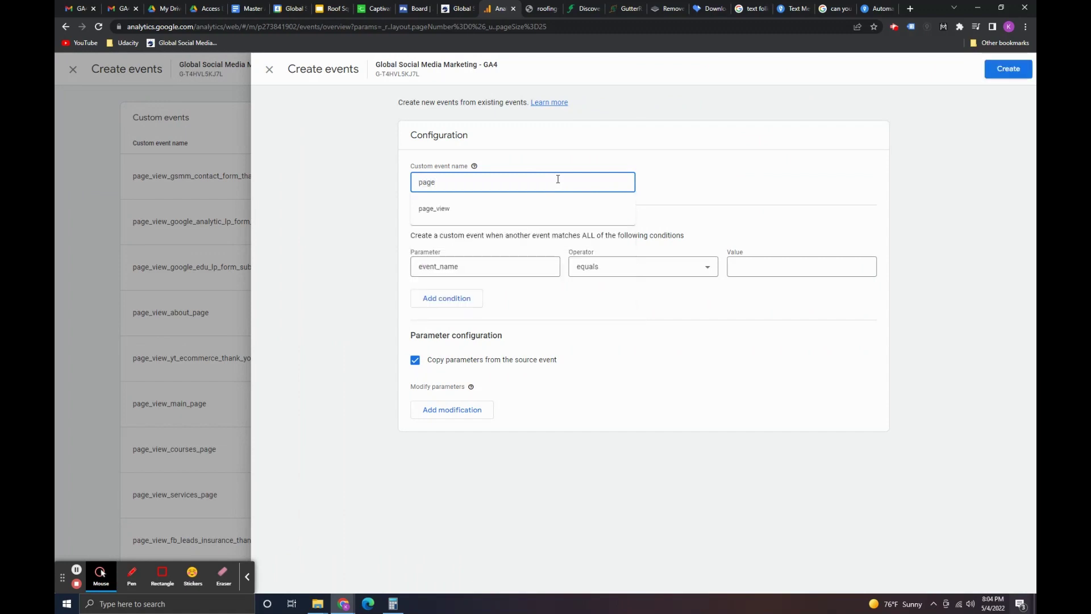
text(_view_GSM)
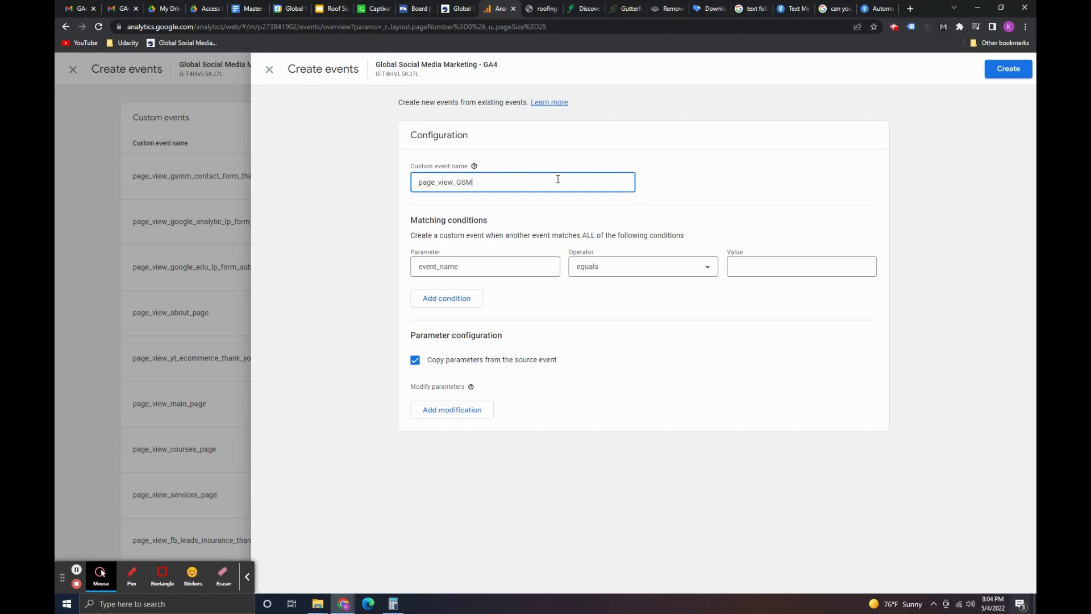
text(M_roofing_example)
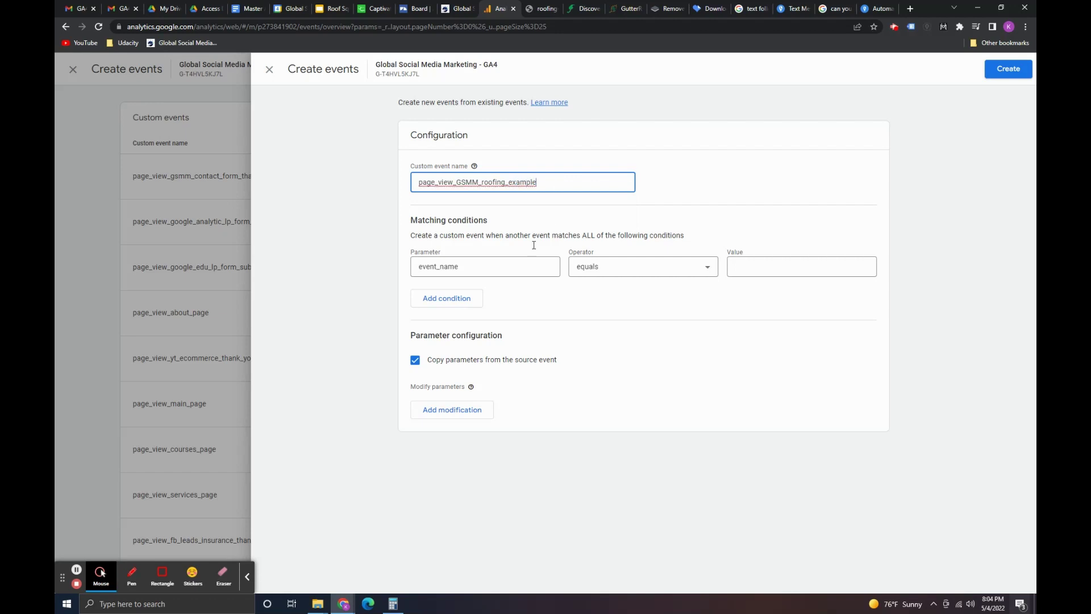
Step: Set the first matching condition to event_name equals page_view
click(505, 267)
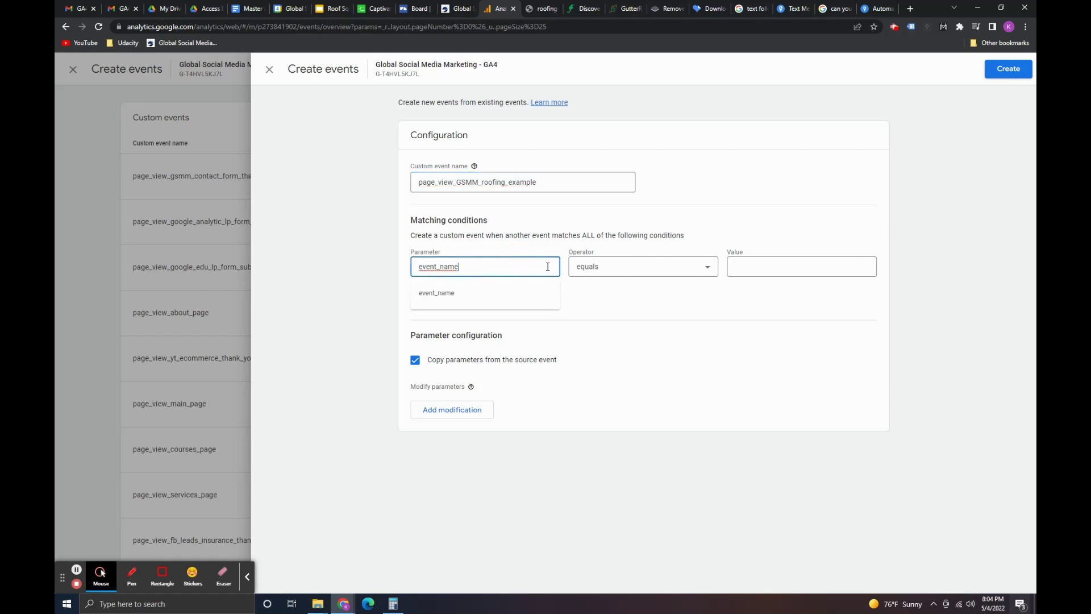
click(606, 272)
click(689, 295)
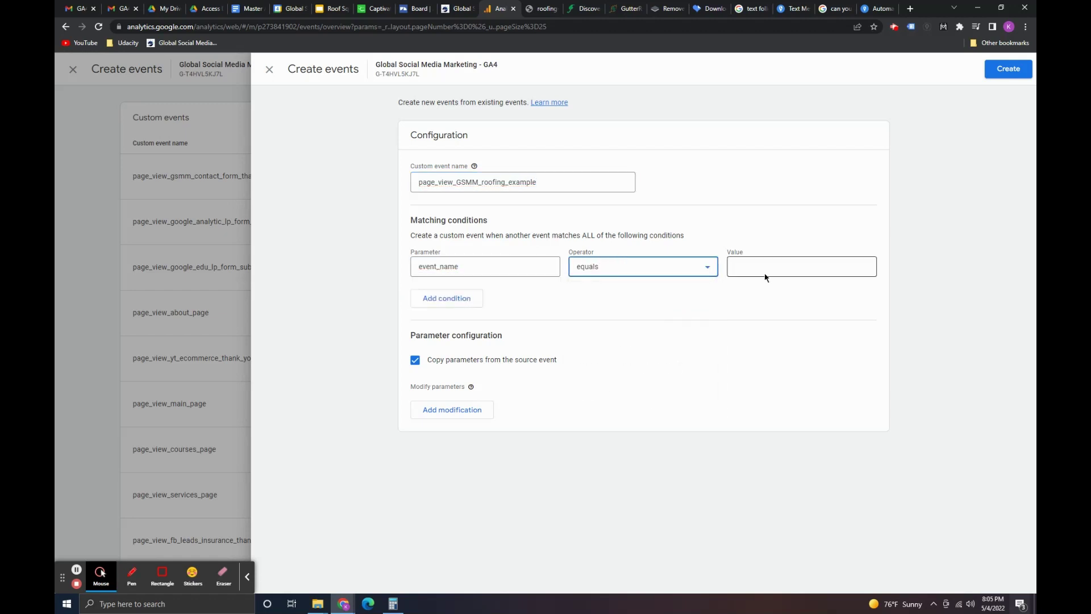
click(767, 275)
text(pa)
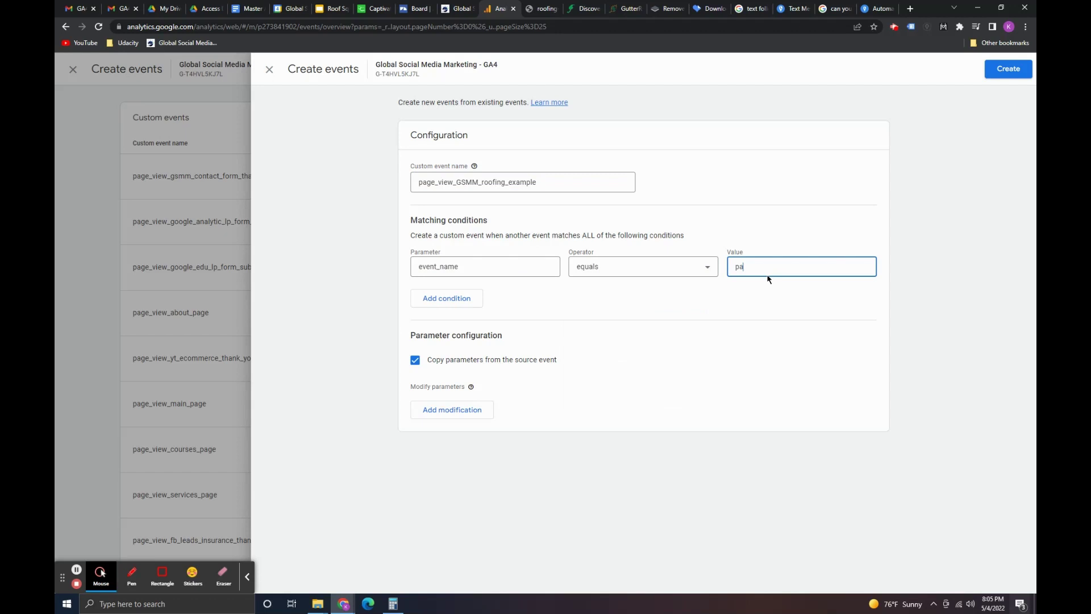
text(ge_view)
Step: Add a second condition on page_location using the contains operator
click(469, 299)
click(489, 311)
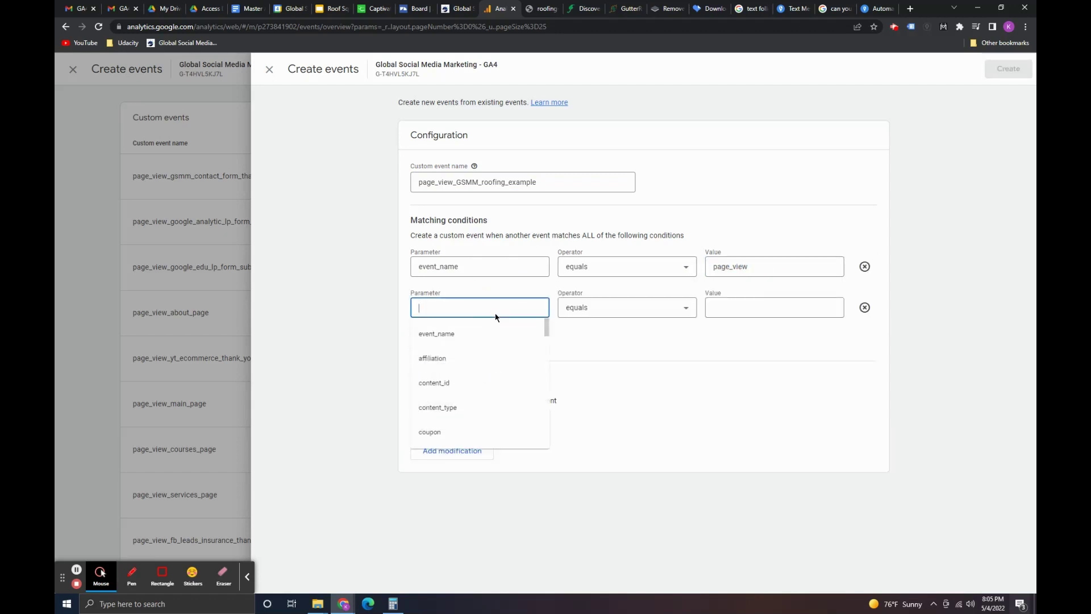
scroll(524, 367, down, 10)
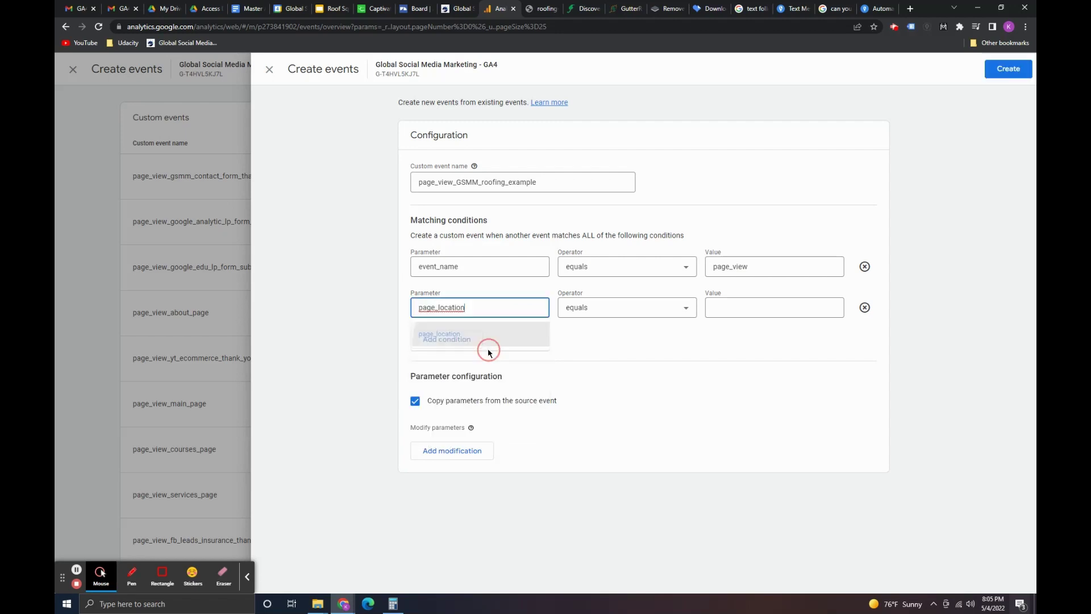
click(614, 309)
scroll(601, 415, down, 1)
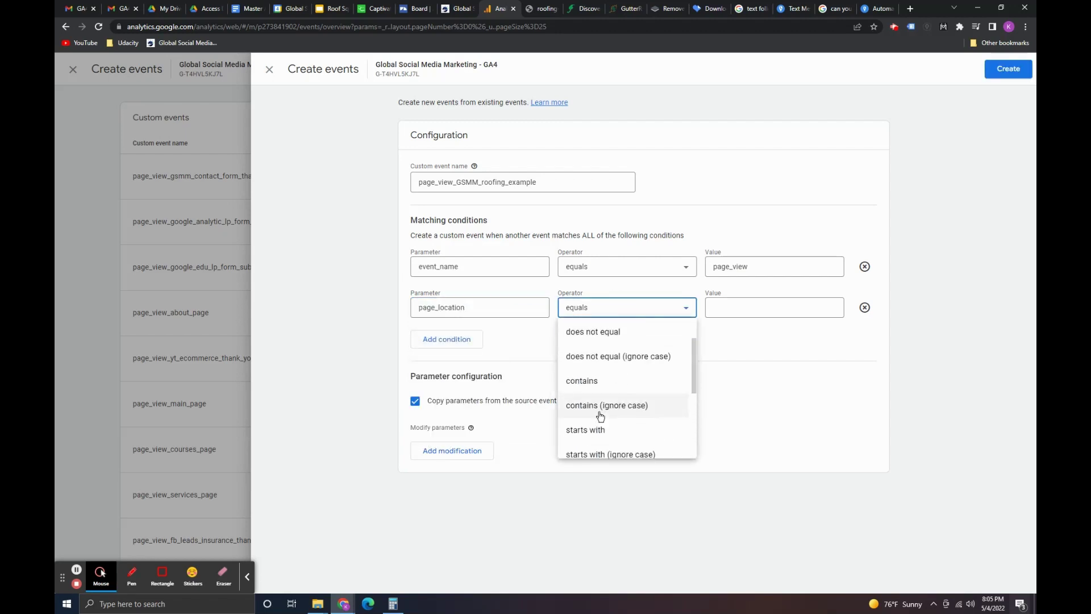
click(592, 381)
click(789, 305)
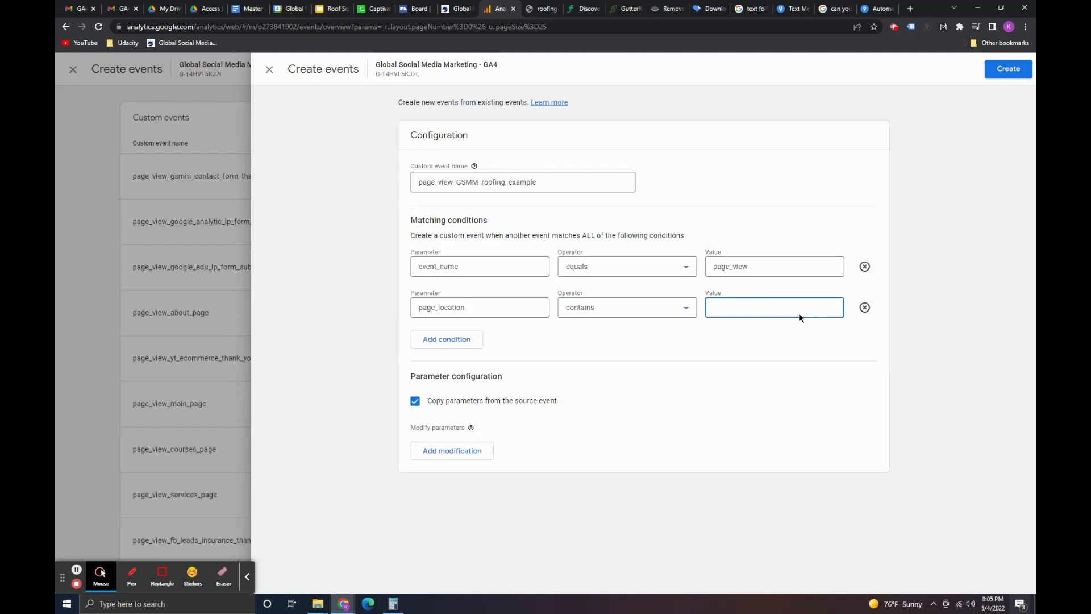
Step: Copy the /ThankYouPage-page path from the thank-you page's web address
click(534, 7)
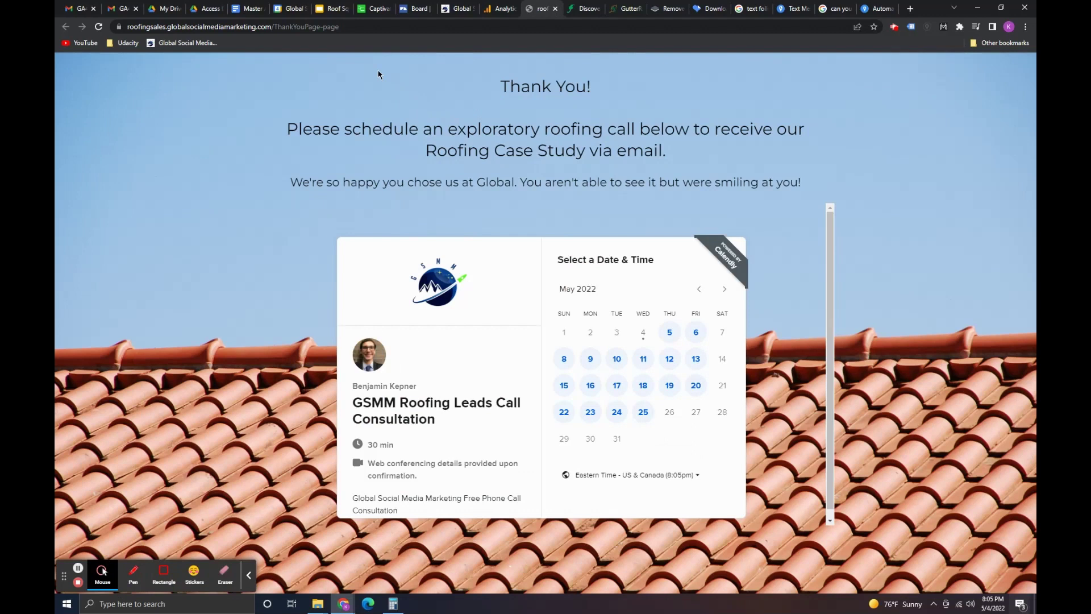
click(244, 27)
click(242, 27)
drag(241, 27, 367, 26)
right_click(347, 27)
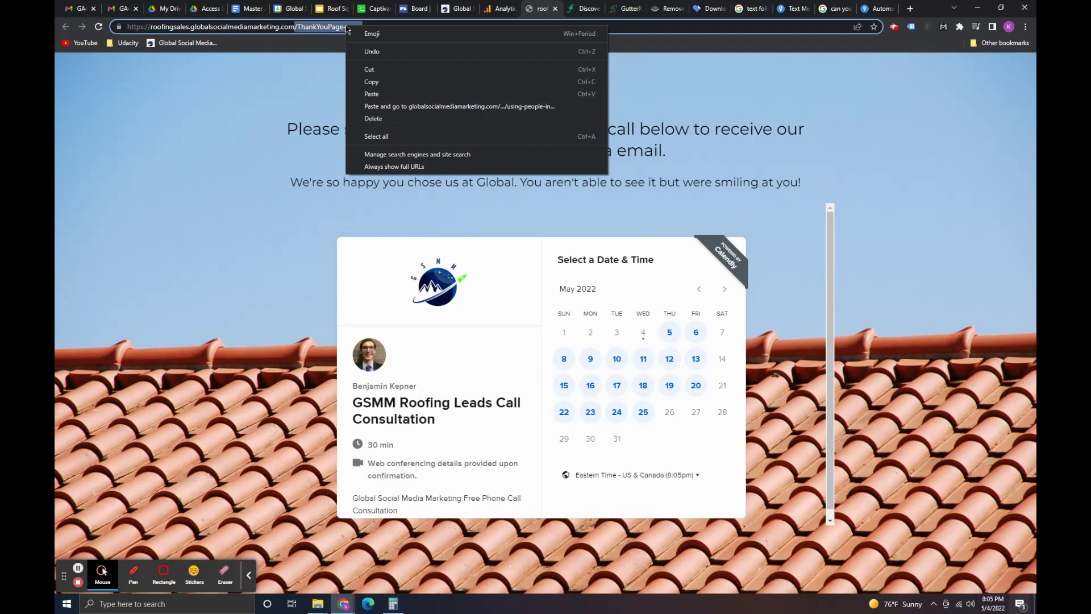
click(384, 82)
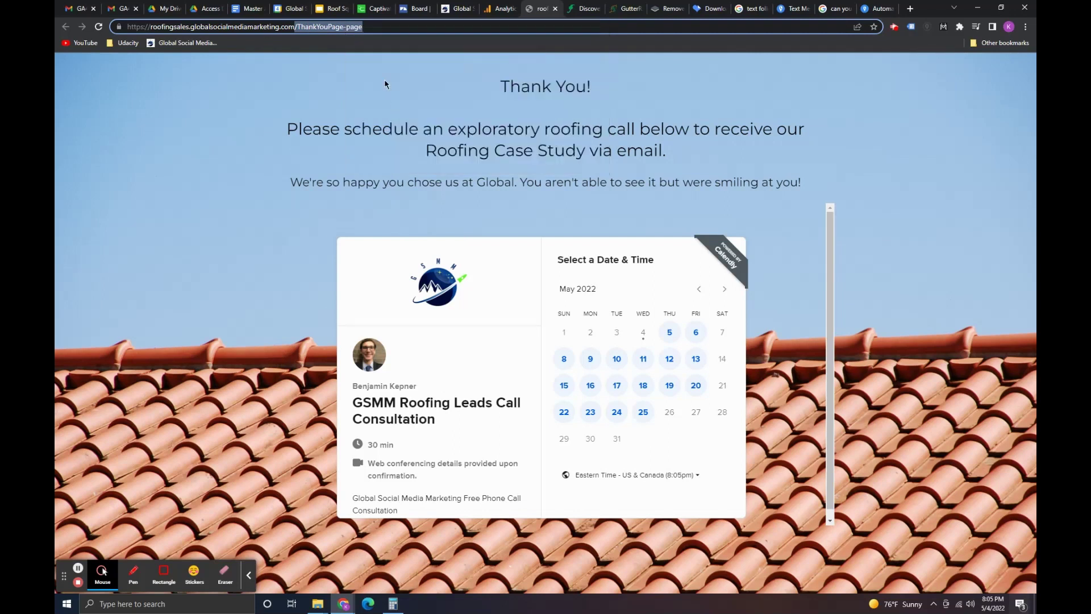
Step: Paste the path as the page_location value and trim it to /ThankYouPage
click(499, 6)
right_click(733, 308)
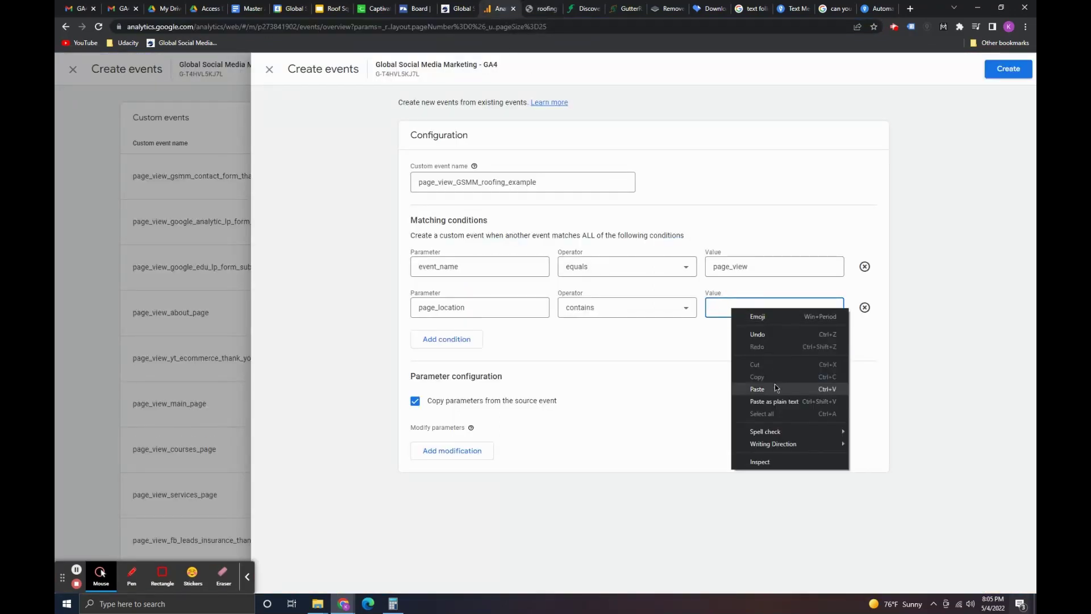
click(757, 389)
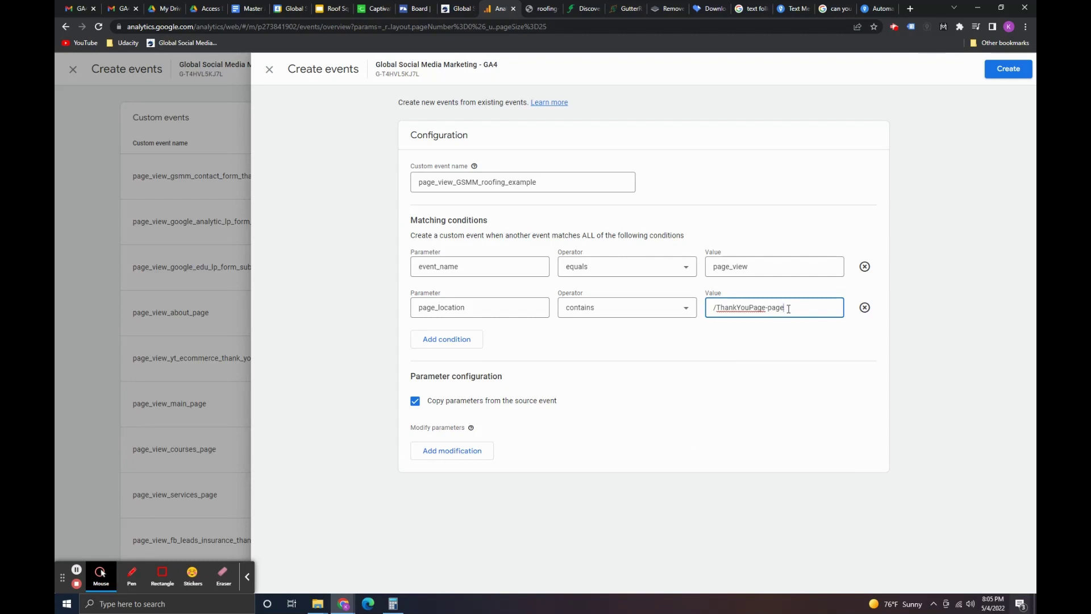
drag(789, 309, 765, 309)
key(BackSpace)
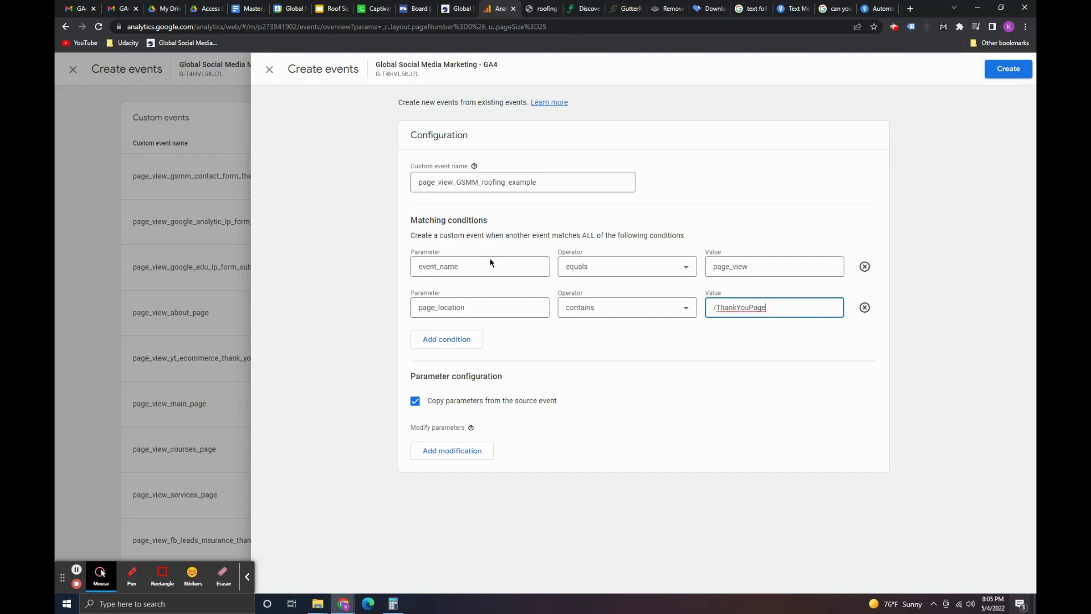
Step: Check the conditions against the page address and create the custom event
click(728, 275)
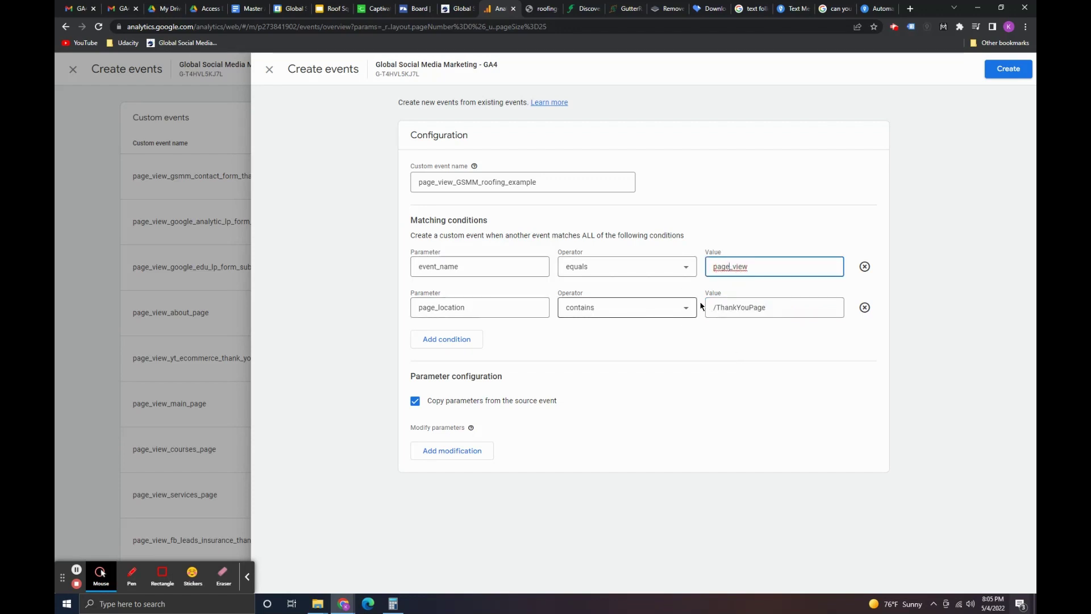
click(546, 9)
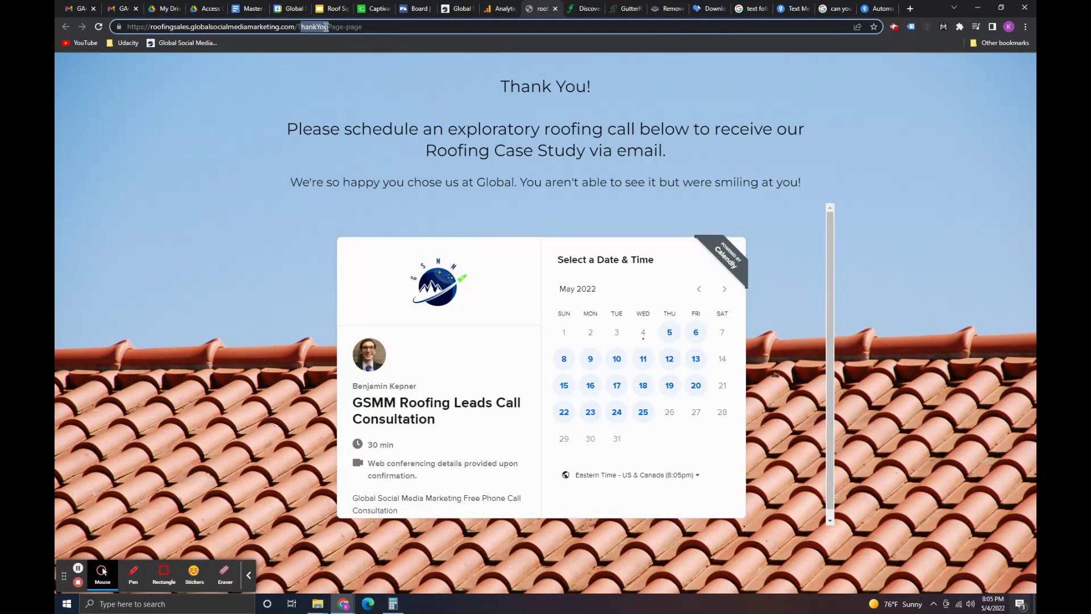
click(487, 7)
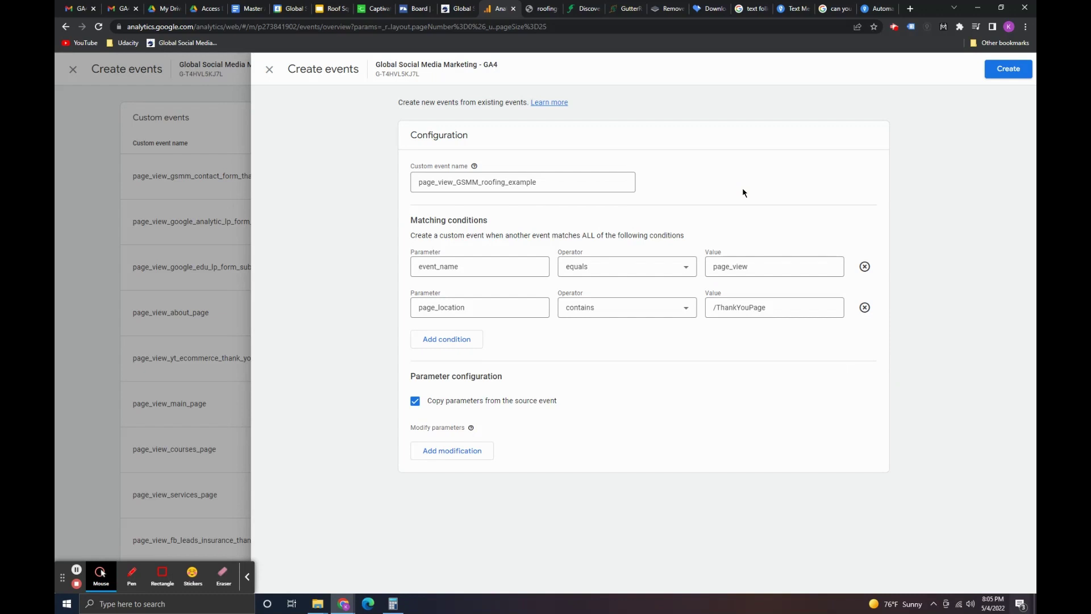
click(1008, 74)
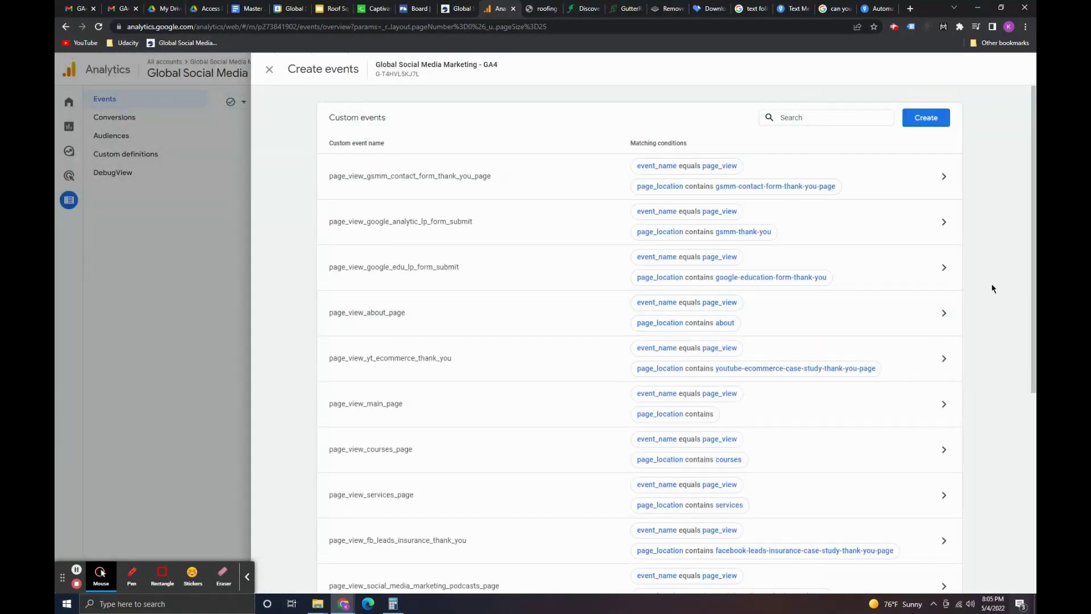
scroll(993, 301, down, 5)
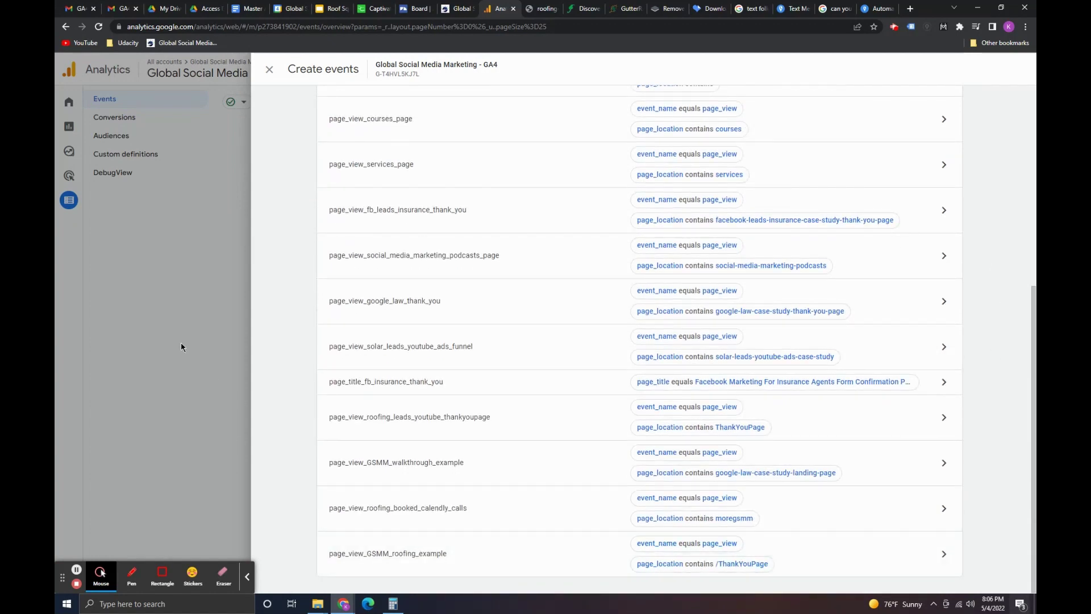
Step: Reopen page_view_GSMM_roofing_example, review its fields, and delete the page_location condition
click(531, 554)
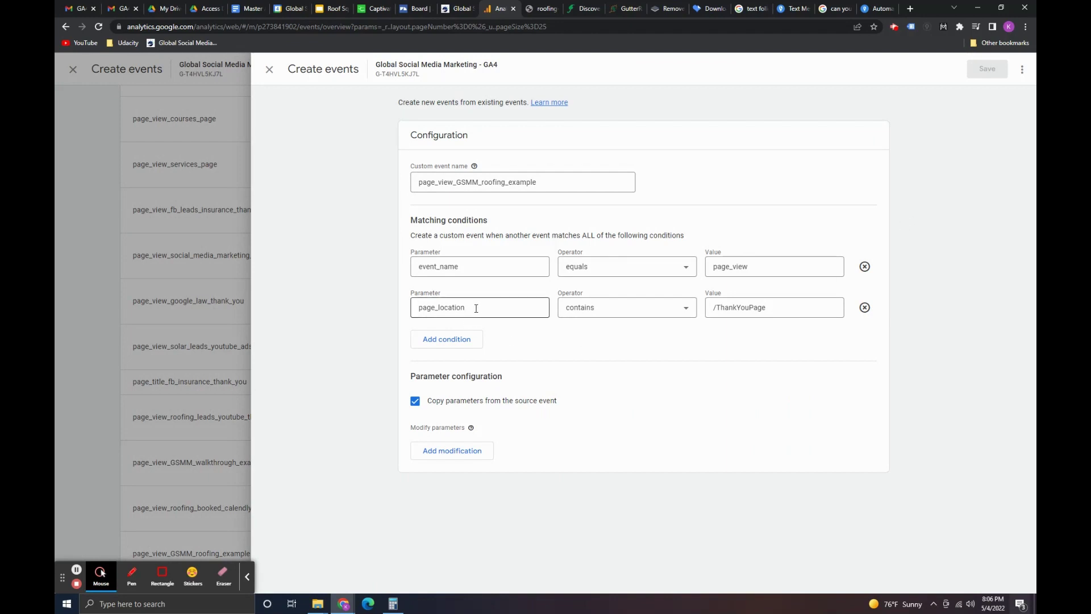
click(446, 267)
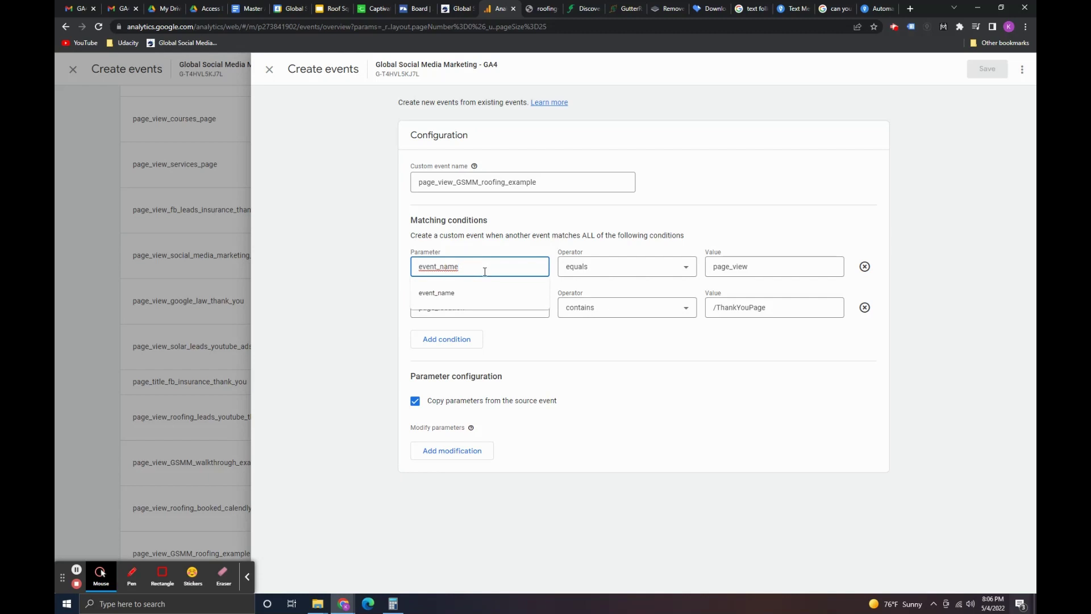
click(776, 262)
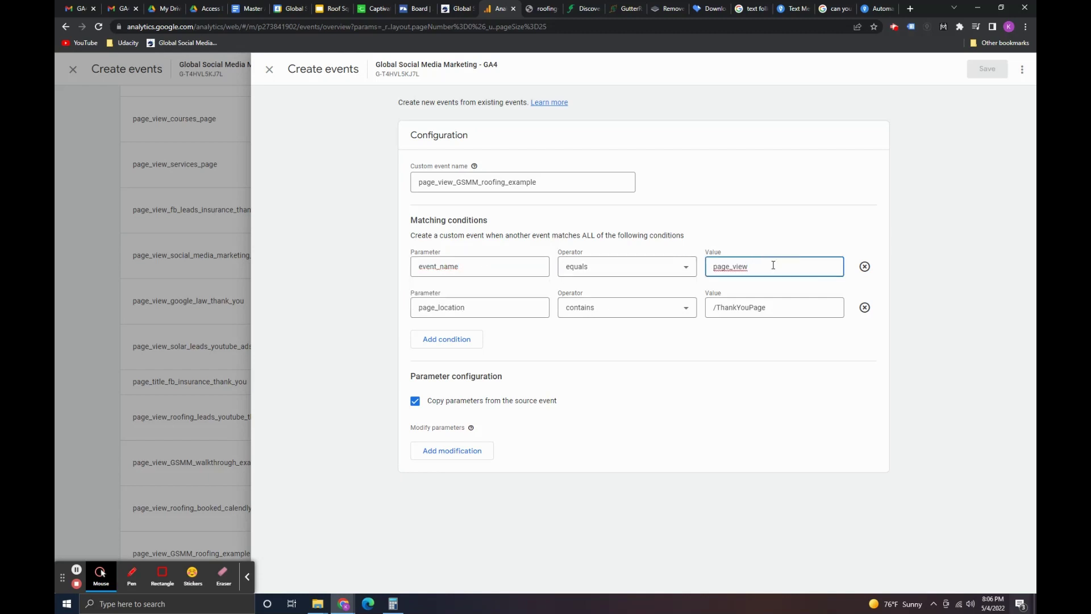
click(452, 181)
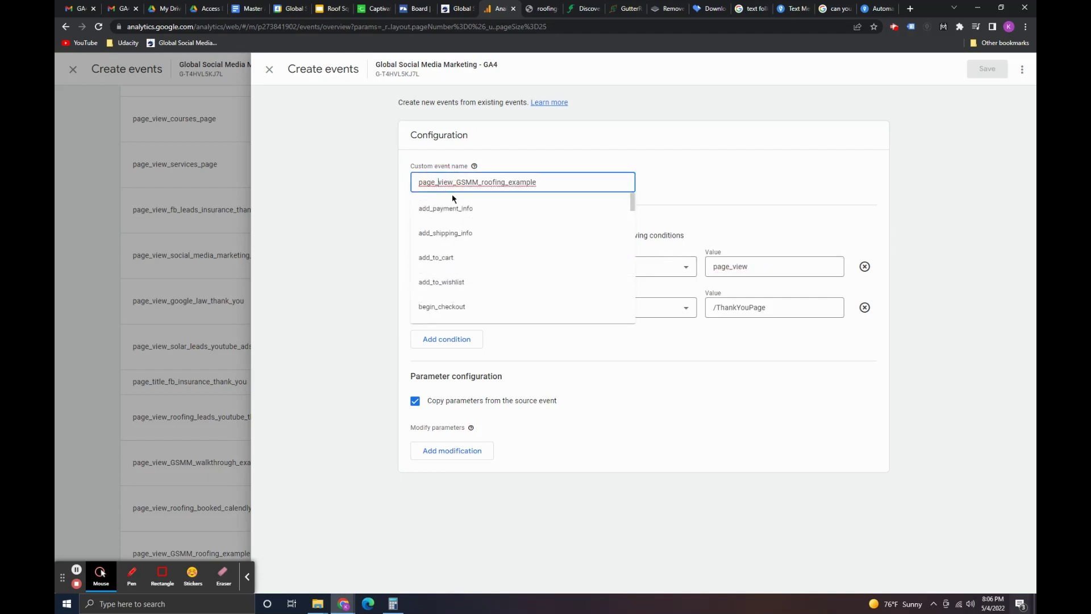
scroll(494, 270, down, 2)
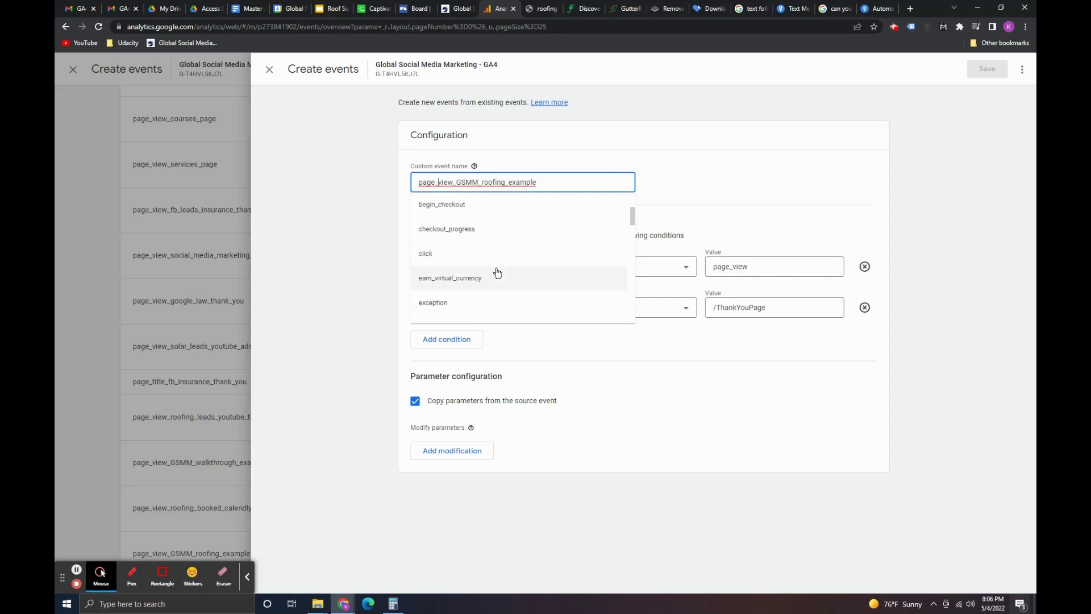
scroll(486, 267, down, 3)
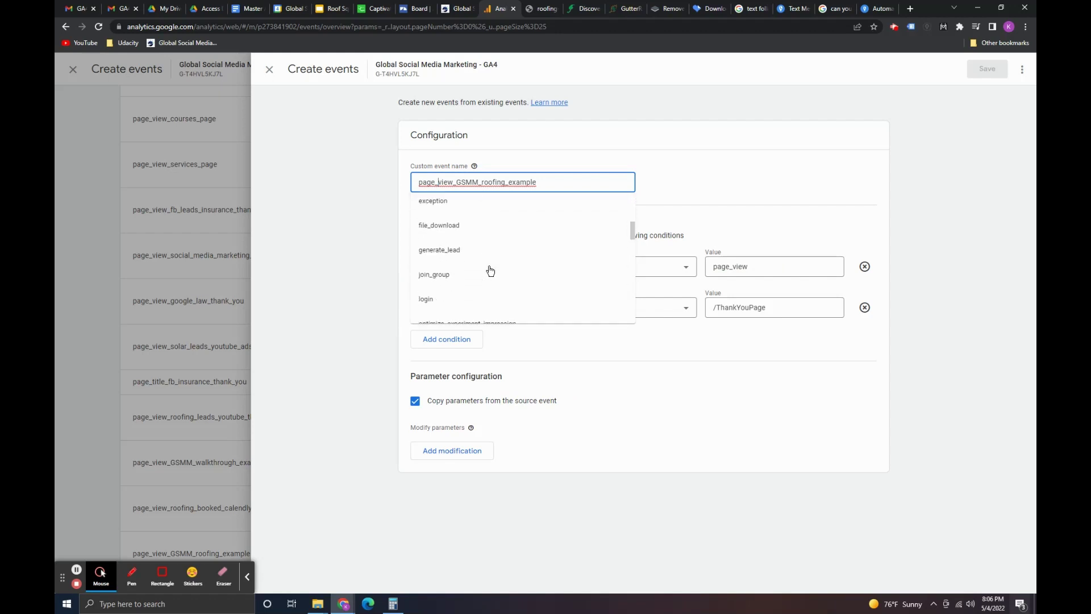
scroll(490, 271, down, 1)
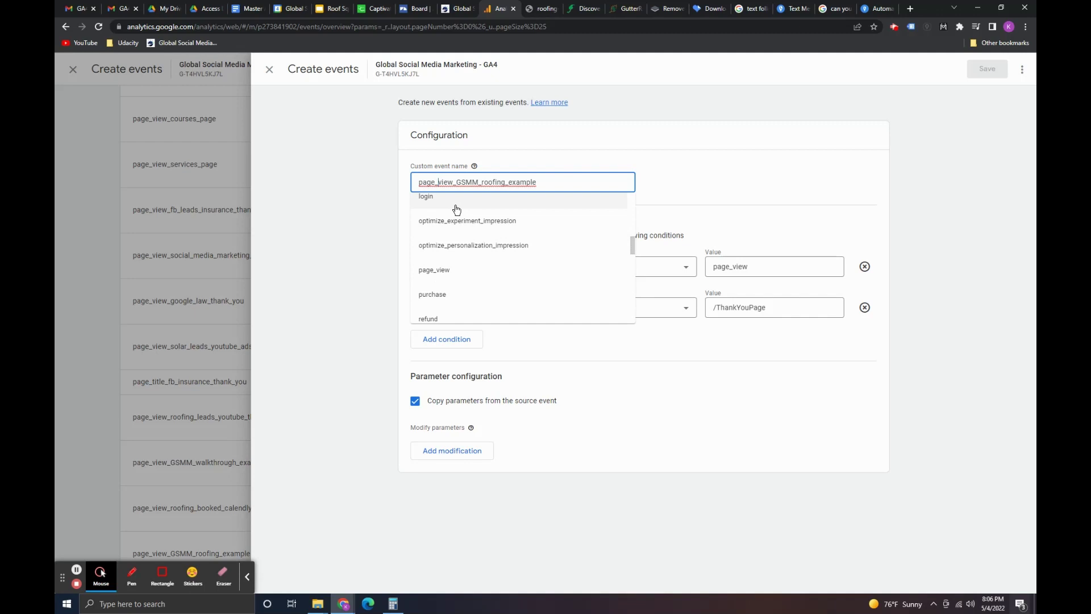
click(700, 174)
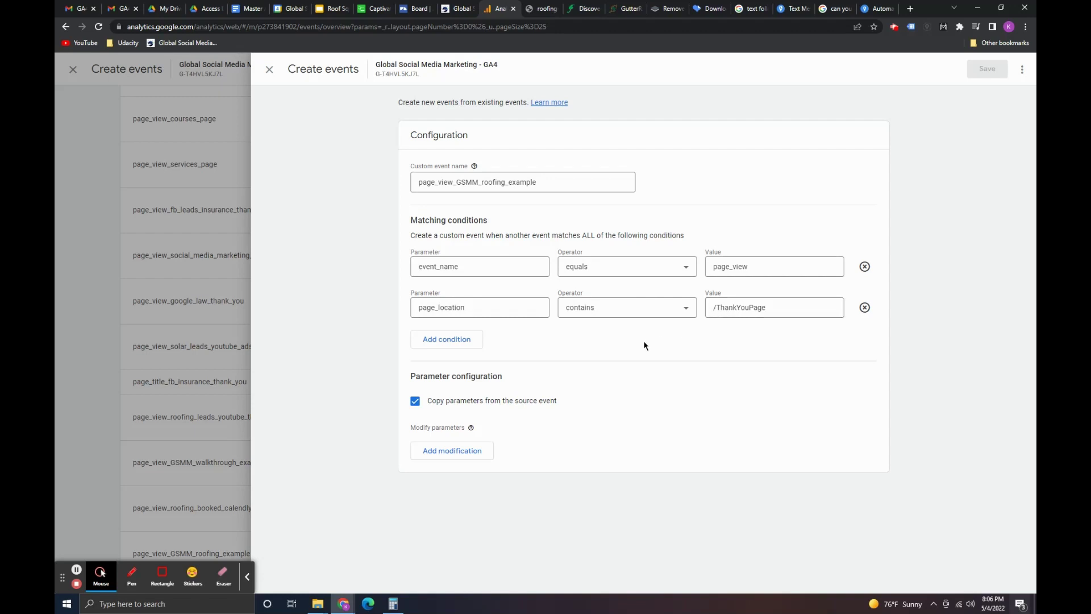
click(864, 308)
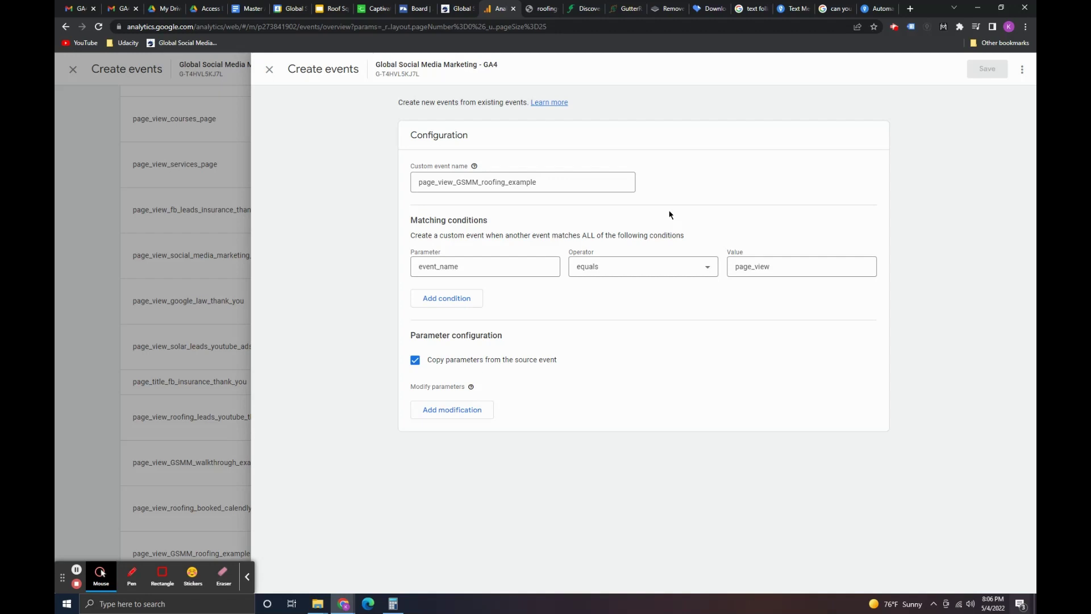
Step: Re-add the page_location contains /ThankYouPage condition and save the event
click(472, 300)
click(490, 306)
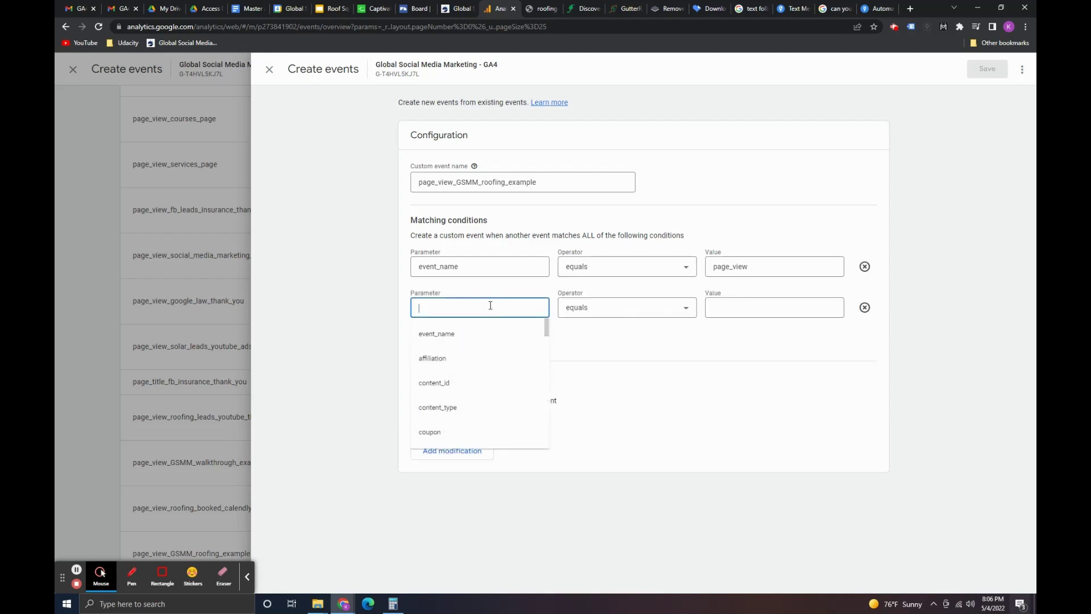
scroll(500, 381, down, 5)
scroll(503, 382, down, 5)
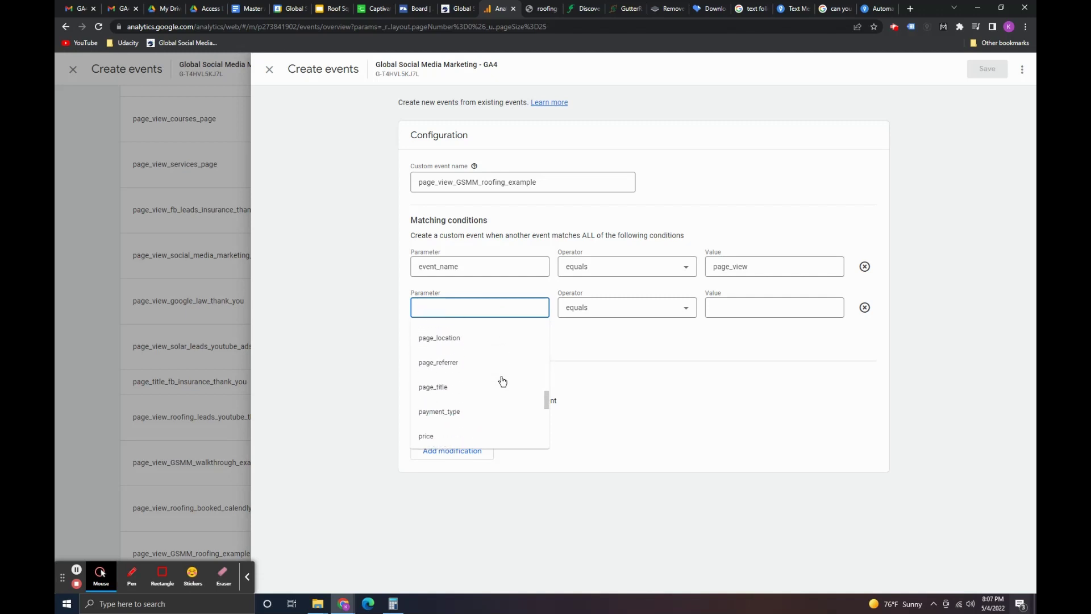
click(486, 341)
click(624, 312)
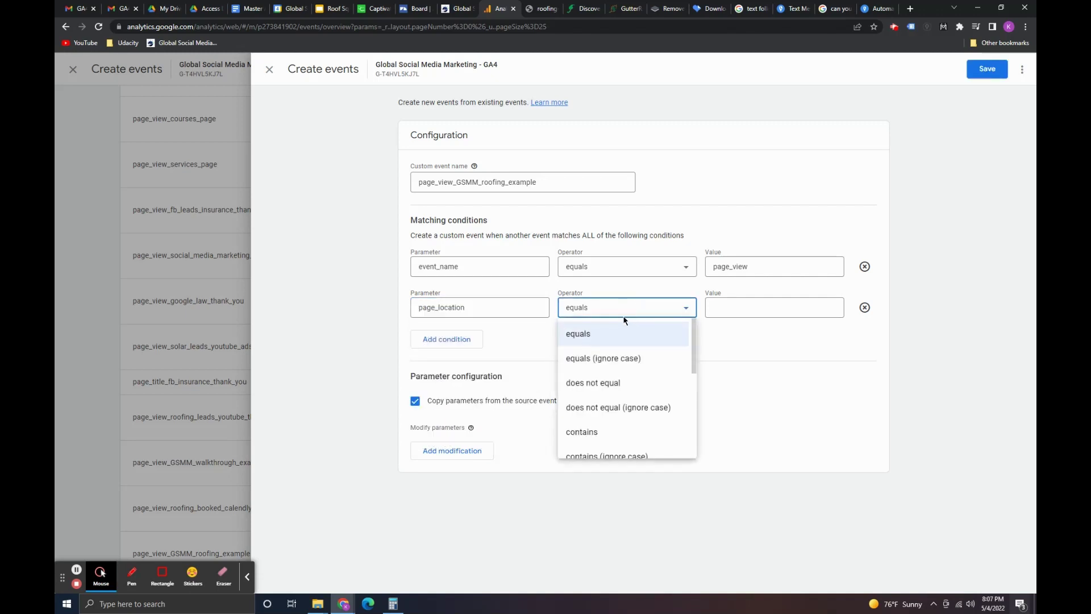
scroll(628, 385, down, 1)
click(610, 382)
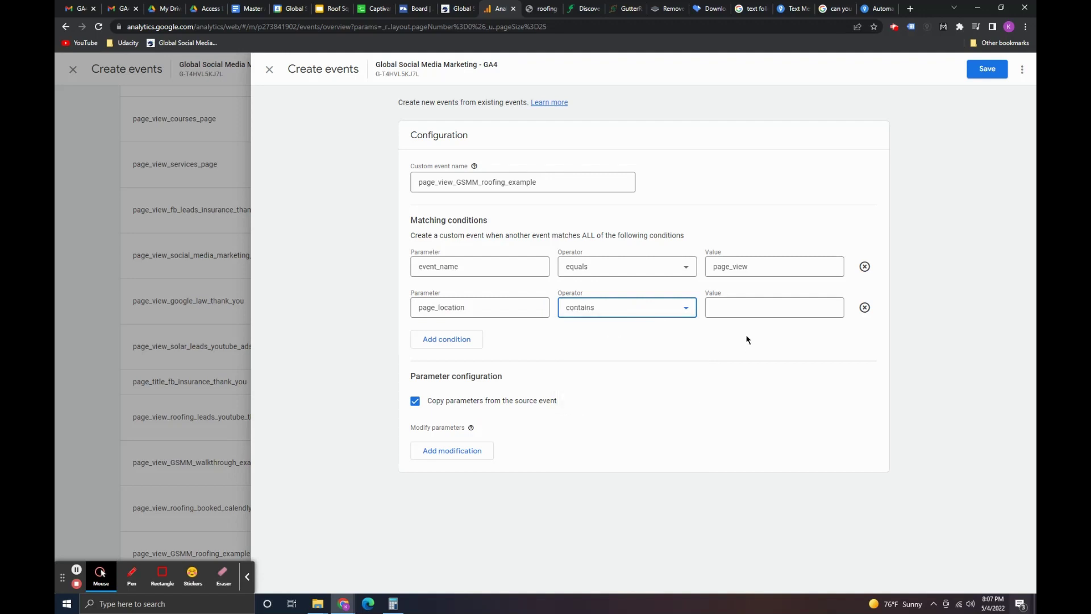
click(747, 307)
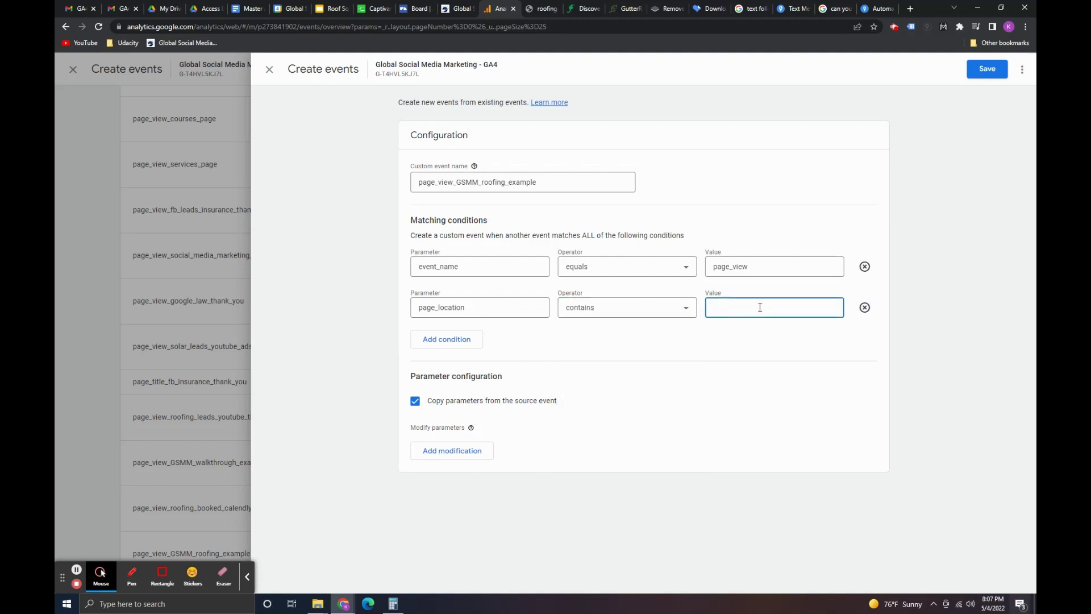
text(/ThankYouPage)
click(980, 70)
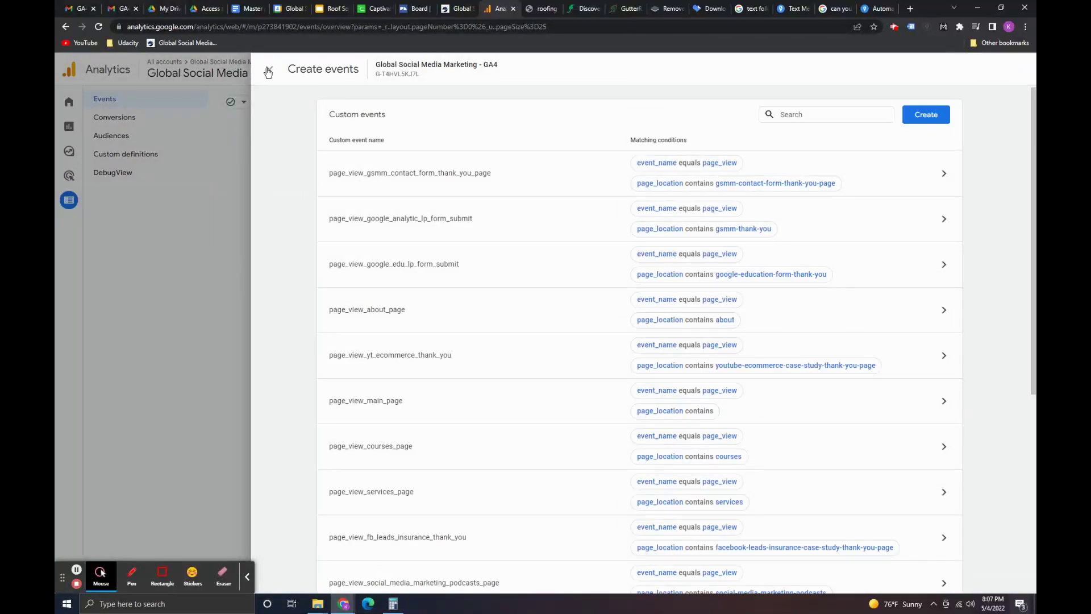
click(269, 70)
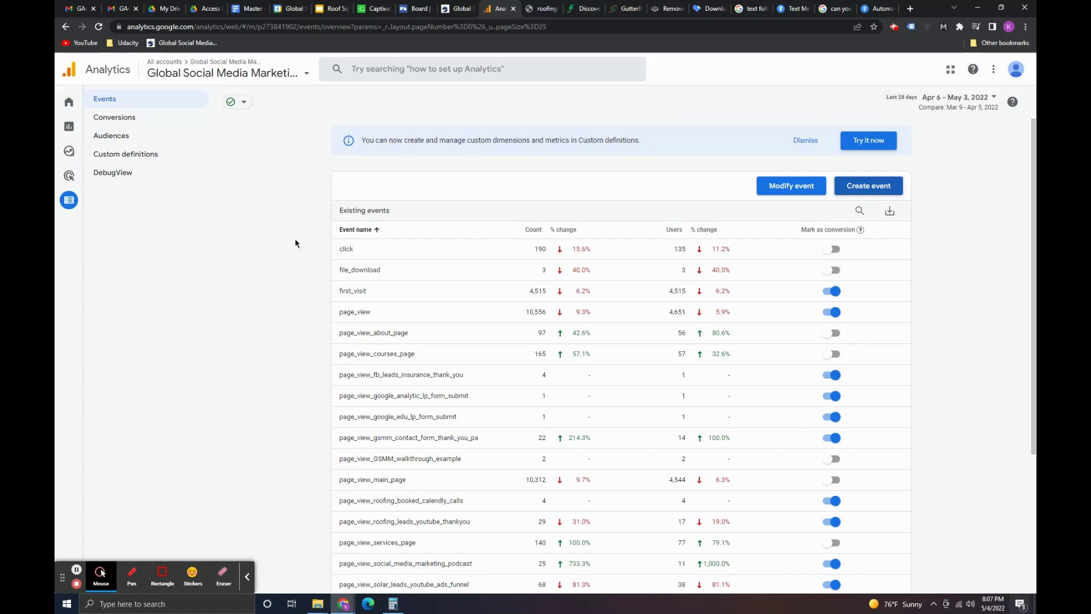
click(860, 189)
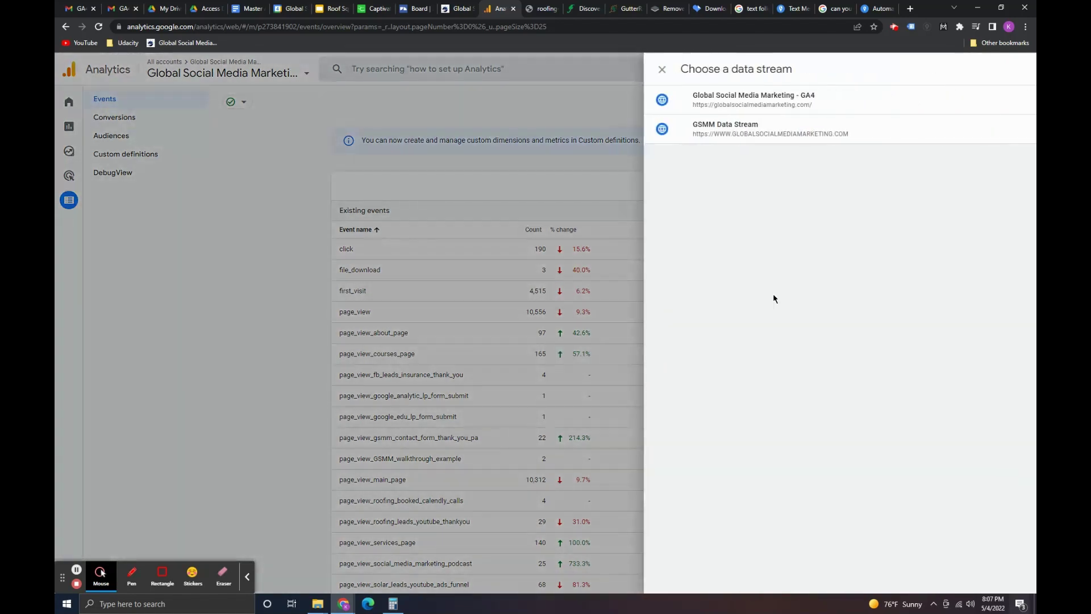
click(736, 94)
scroll(553, 370, down, 10)
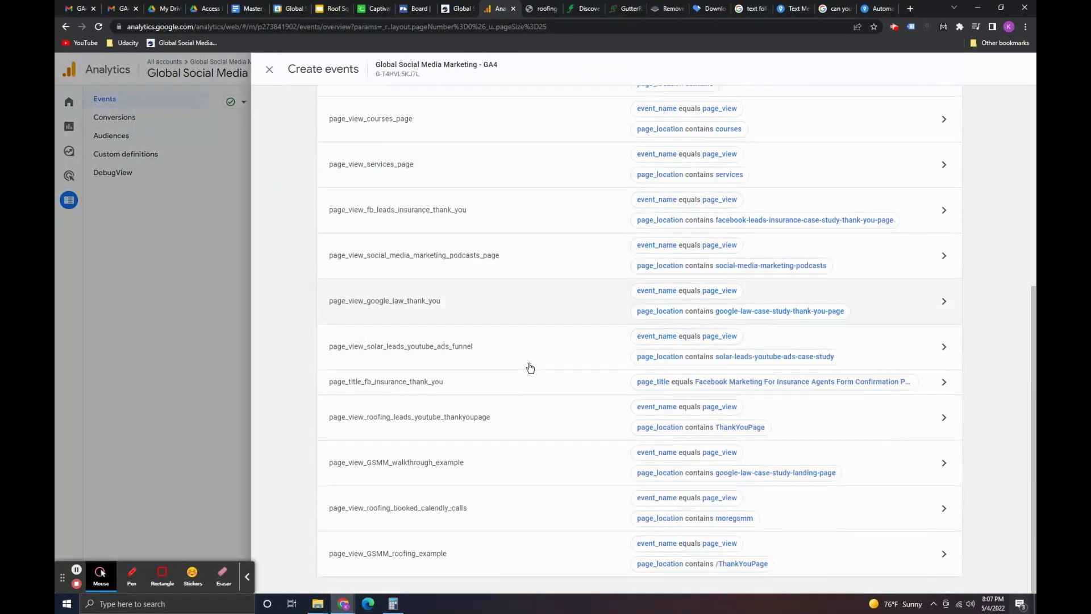
Step: Rename page_view_GSMM_roofing_example to page_view_GSMM_walkthrough_example by replacing 'roofing' with 'walkthrough'
click(482, 550)
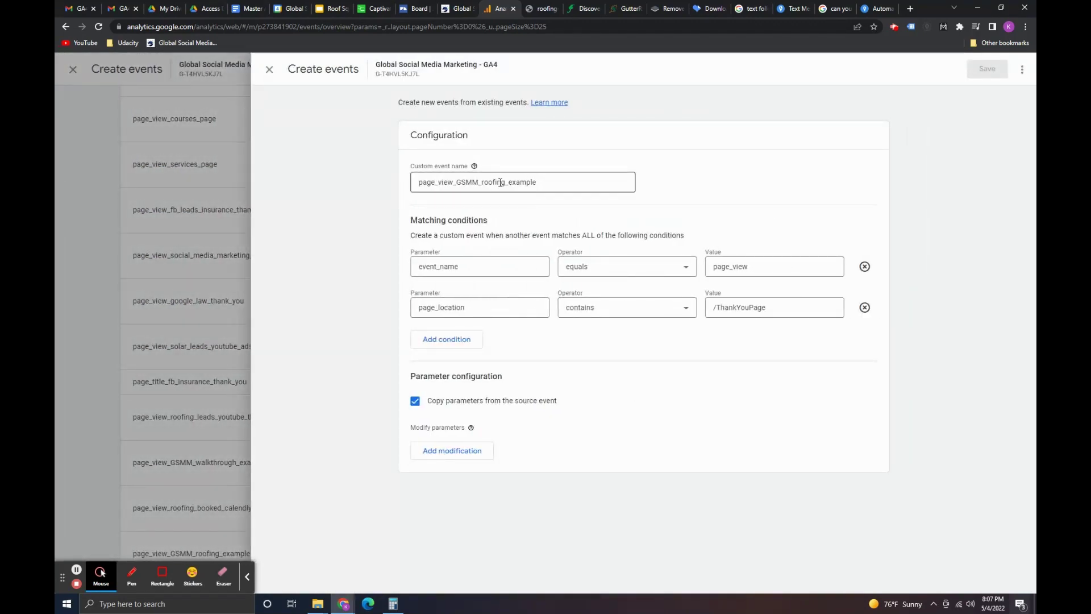
click(493, 179)
click(492, 180)
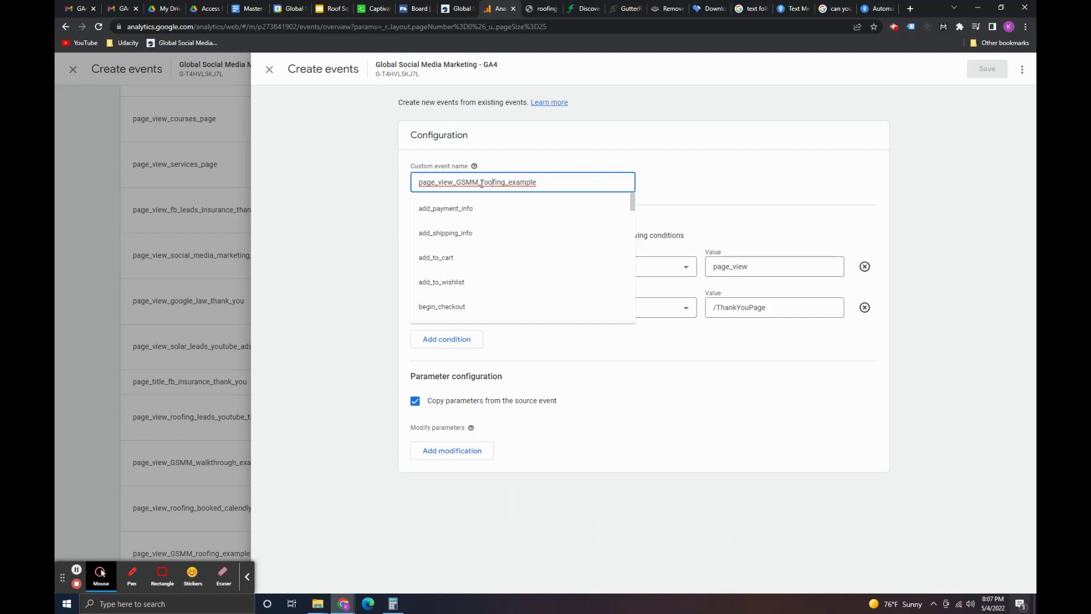
drag(481, 183, 506, 185)
text(walkthrough)
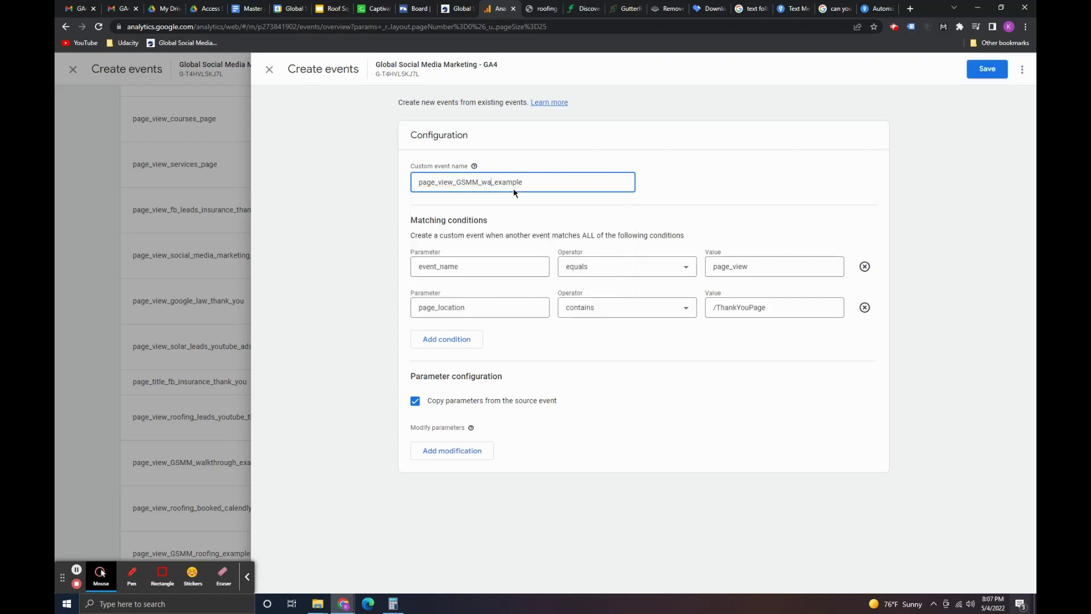
Step: Copy the new page_view_GSMM_walkthrough_example name and save the event
double_click(515, 184)
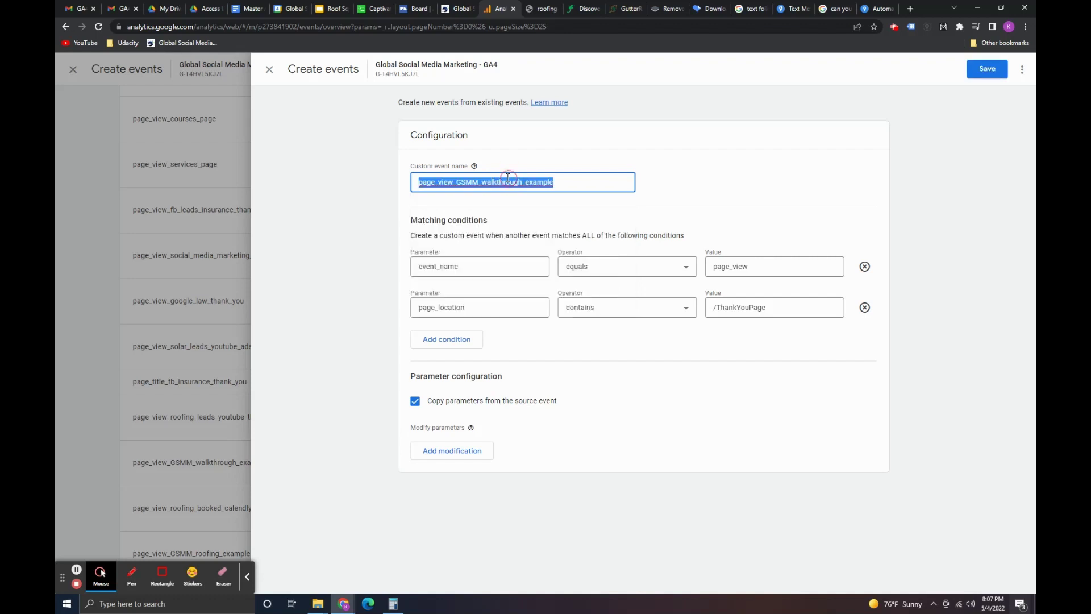
right_click(511, 184)
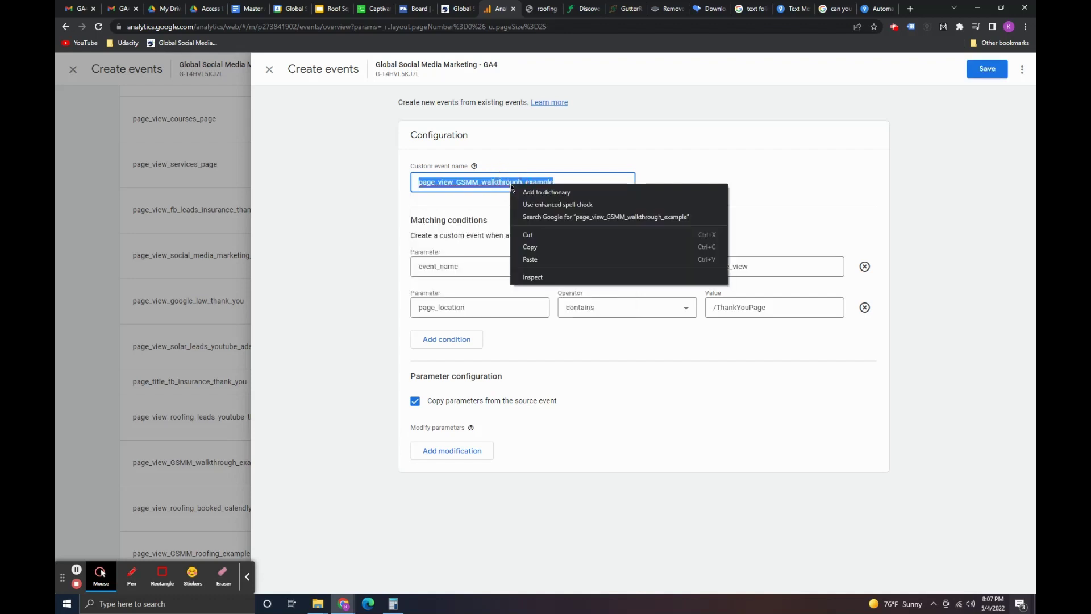
click(533, 246)
click(978, 72)
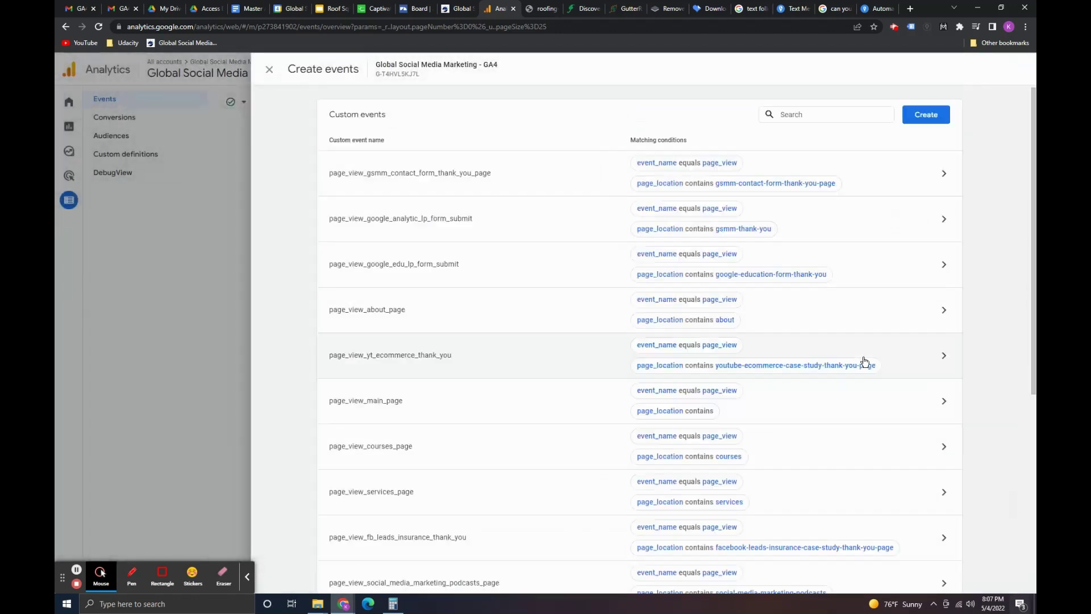
Step: Close the Create events panel to return to the Events table
click(269, 69)
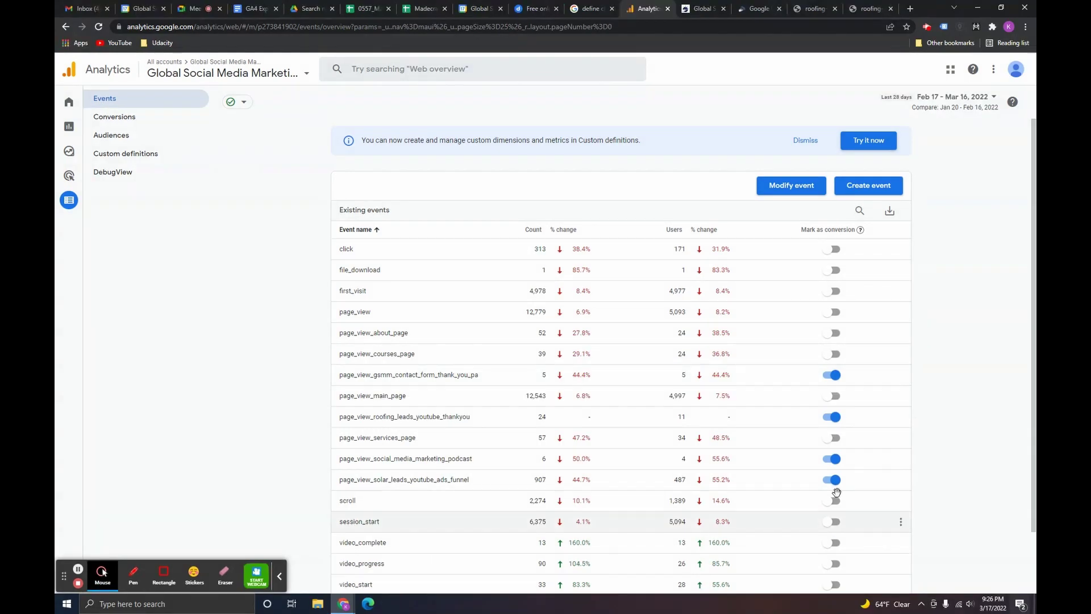
Step: In Conversions, paste page_view_GSMM_walkthrough_example as a new conversion event and save it
click(171, 119)
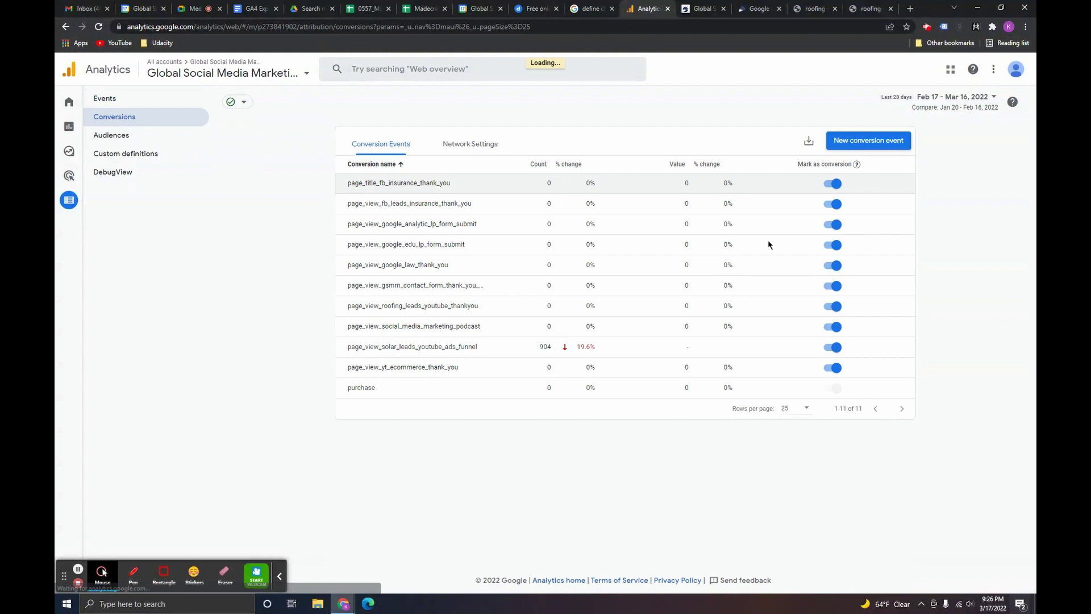
click(859, 146)
key(Down)
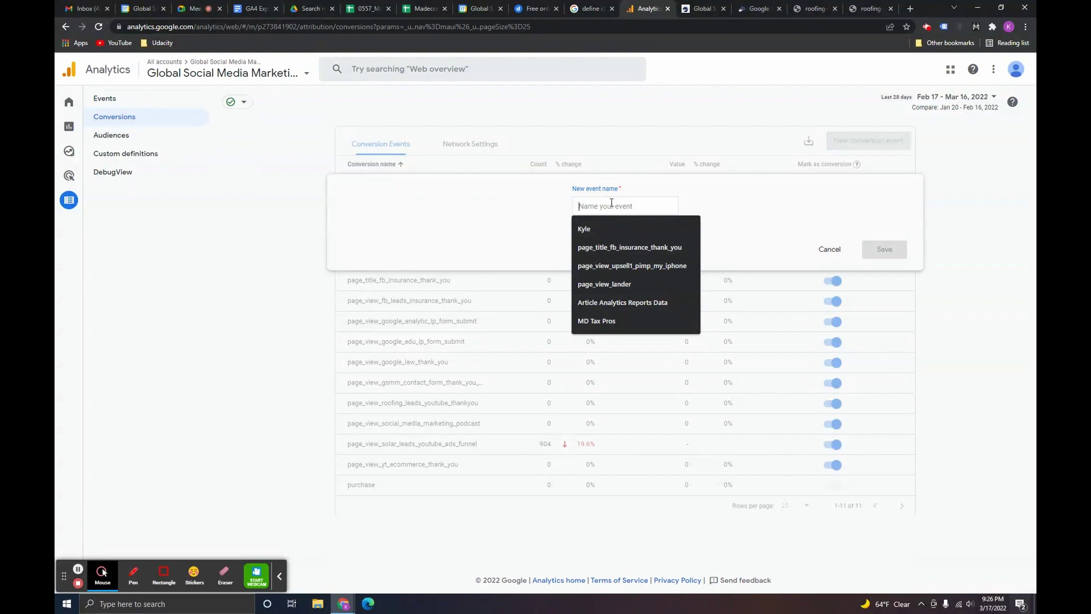
key(ctrl+v)
click(650, 208)
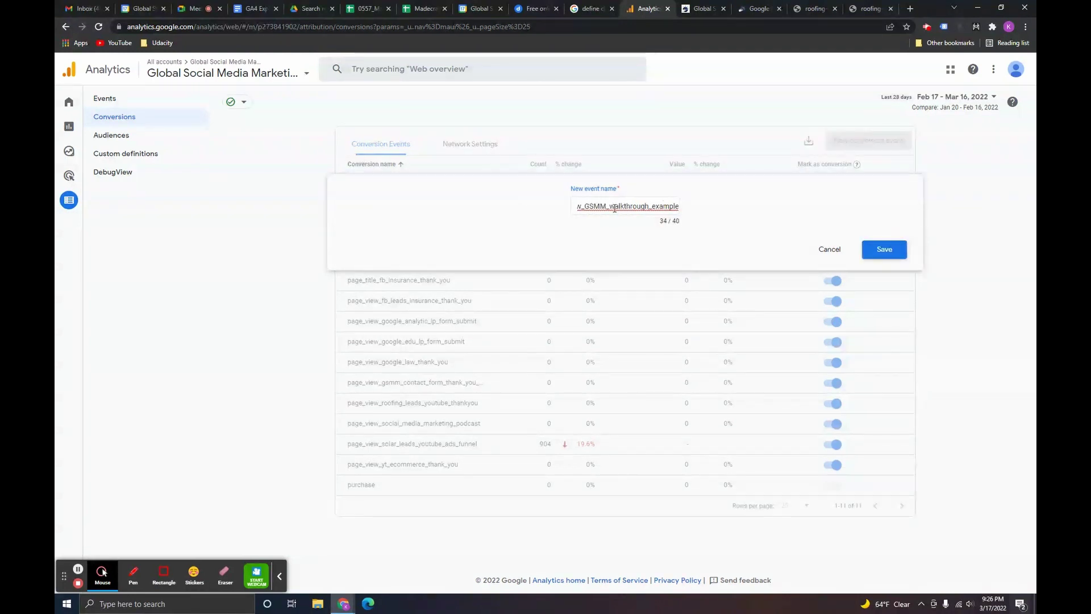
drag(615, 208, 534, 202)
click(629, 207)
click(601, 208)
drag(599, 208, 691, 205)
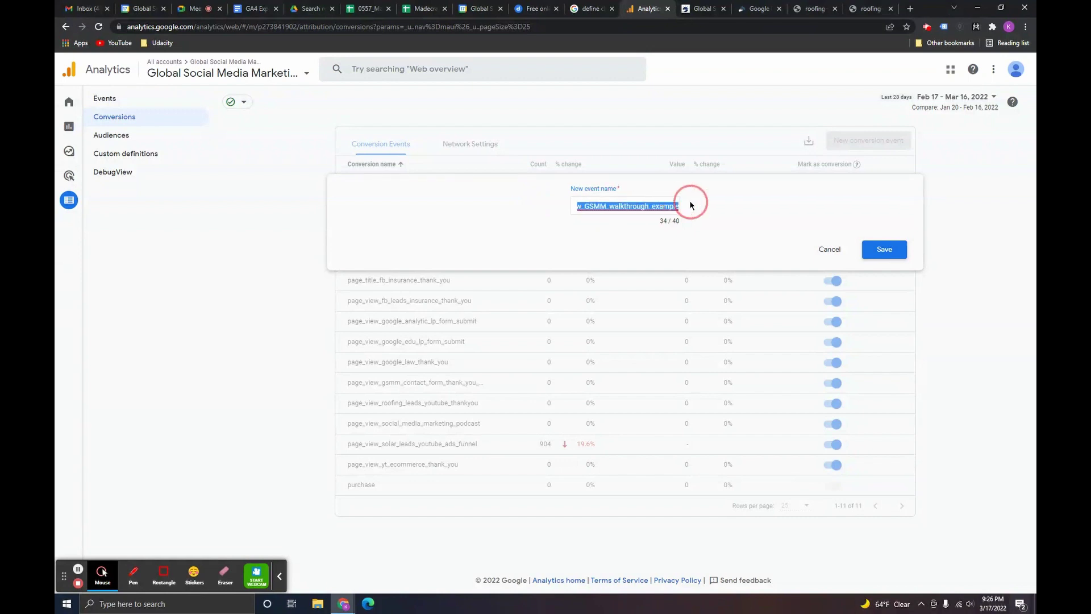
click(652, 206)
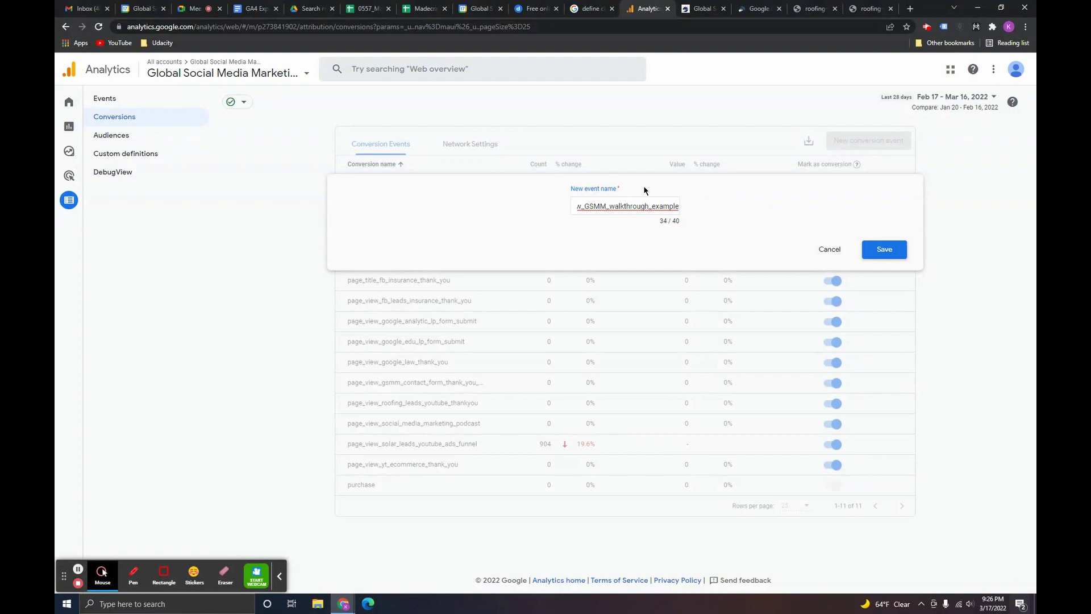
click(894, 253)
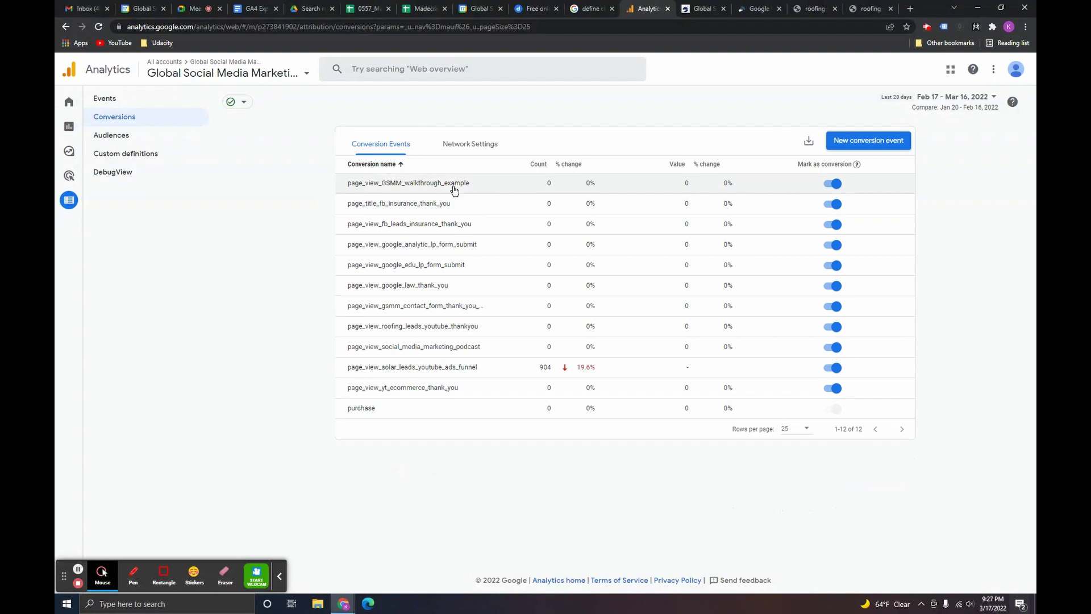
Step: Open the Engagement Pages and screens report from the Reports section
click(69, 125)
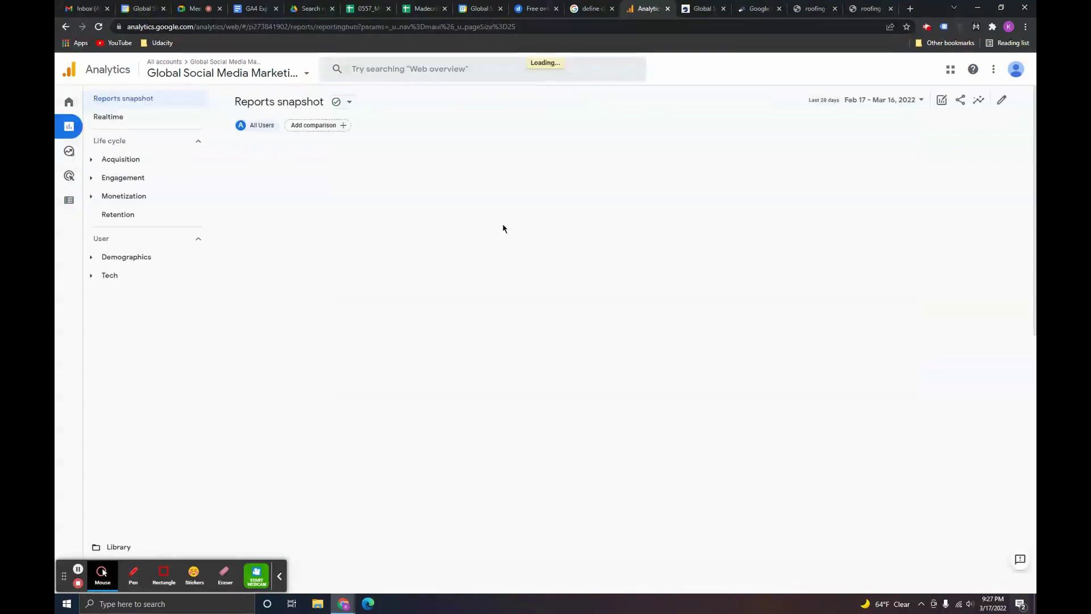
click(129, 178)
click(165, 234)
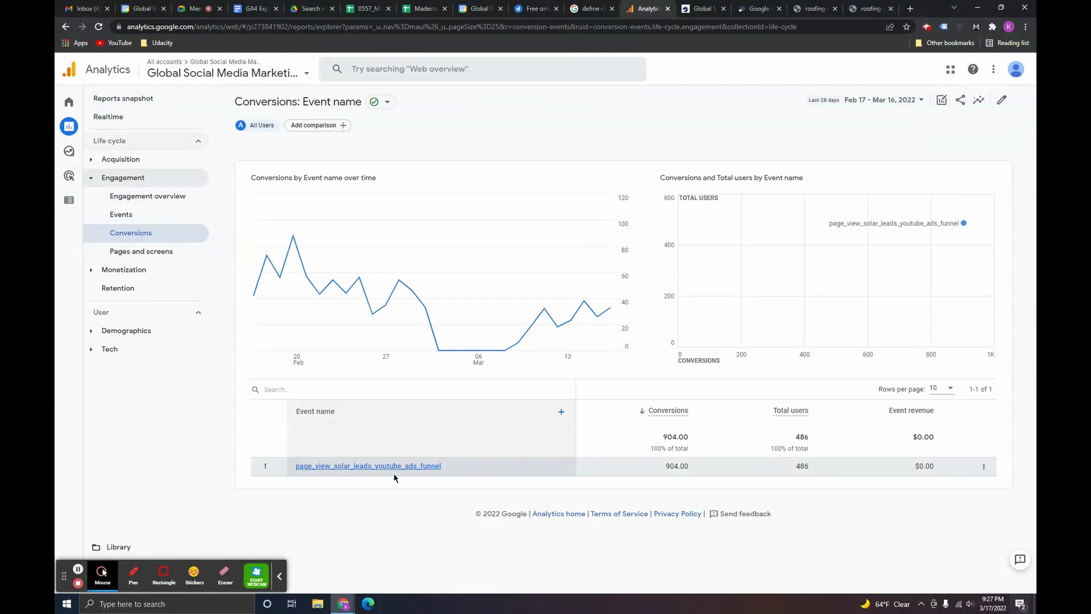
click(149, 251)
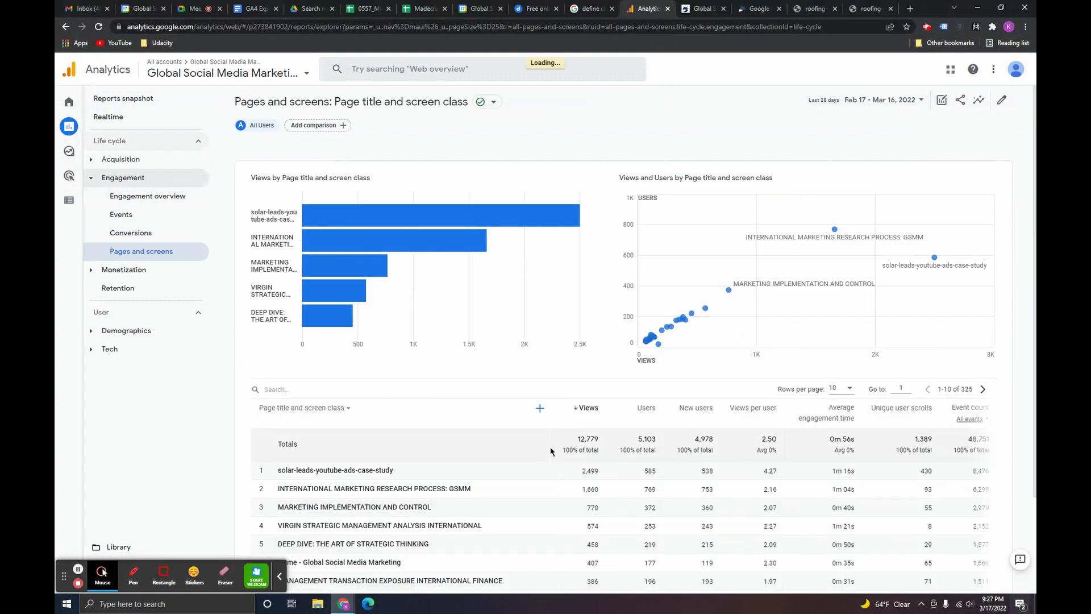
Step: Scroll the Pages and screens table across to reveal the Conversions column
scroll(702, 530, down, 2)
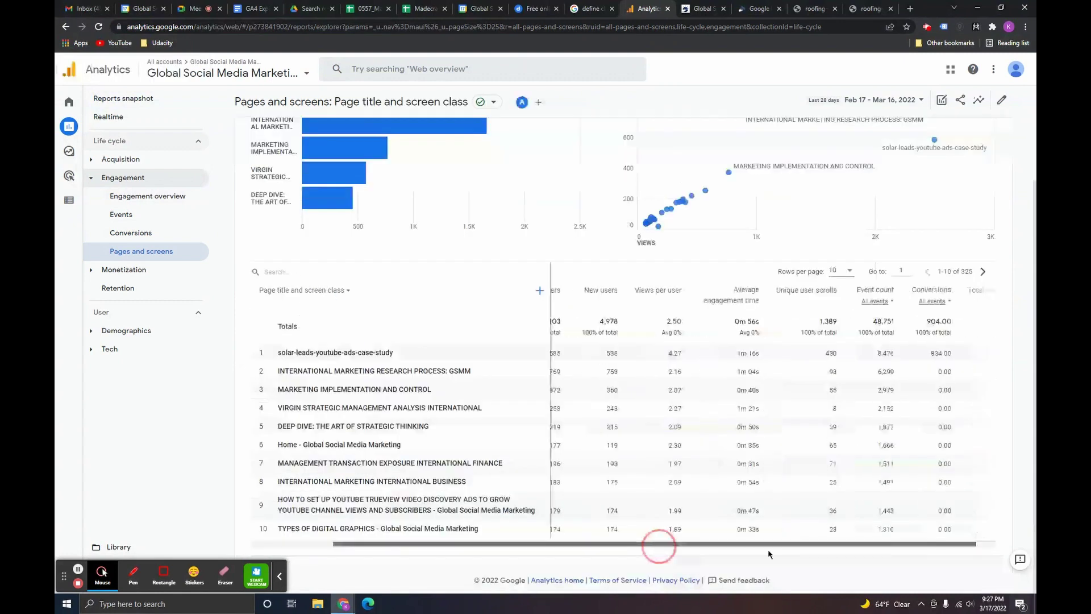
drag(657, 546, 845, 504)
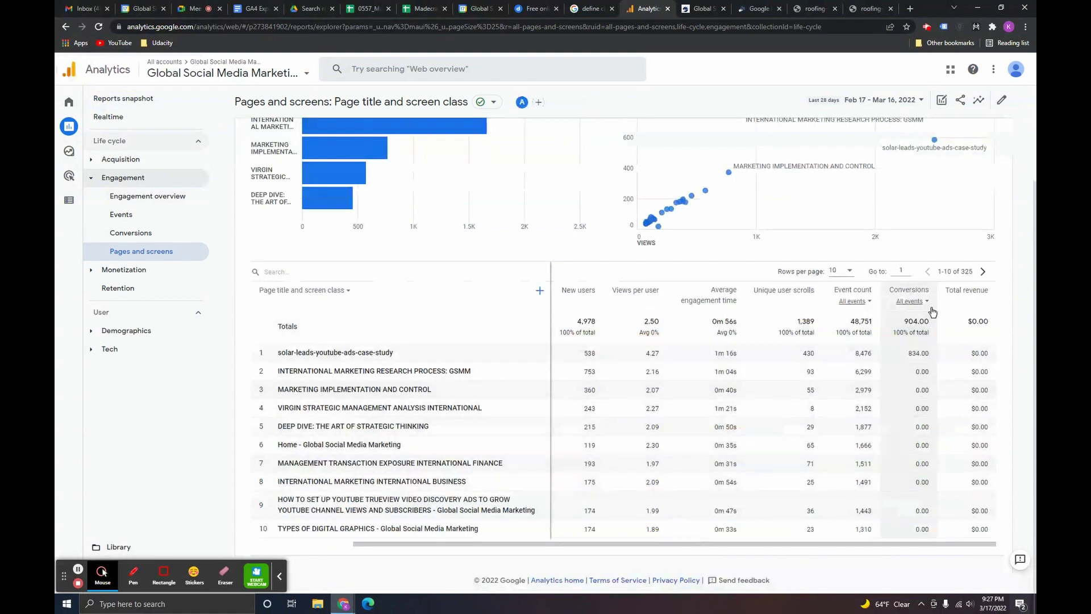
scroll(910, 386, up, 2)
scroll(740, 455, down, 2)
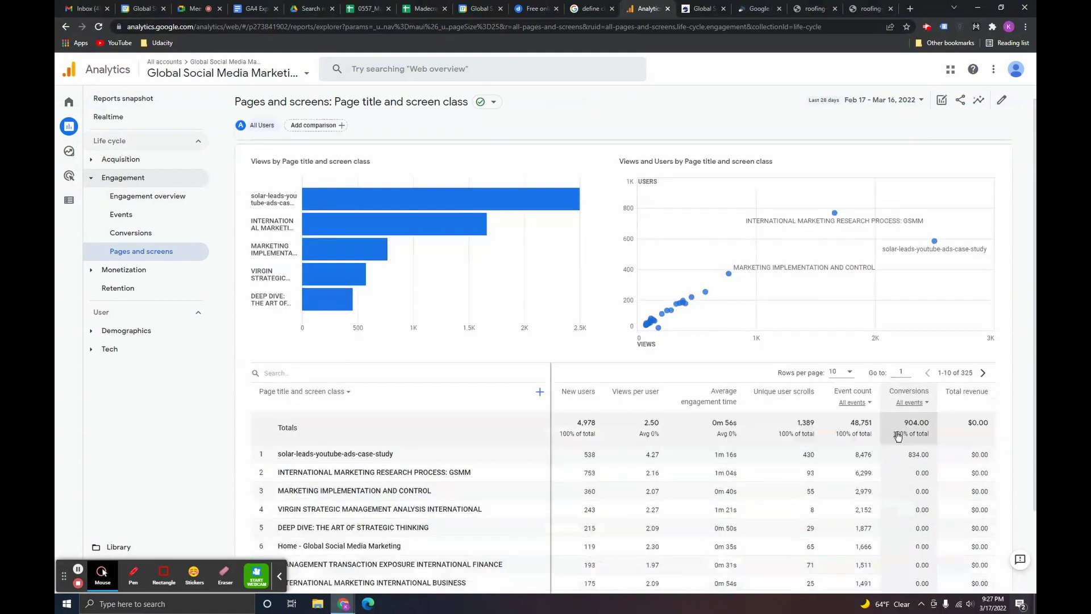
click(709, 544)
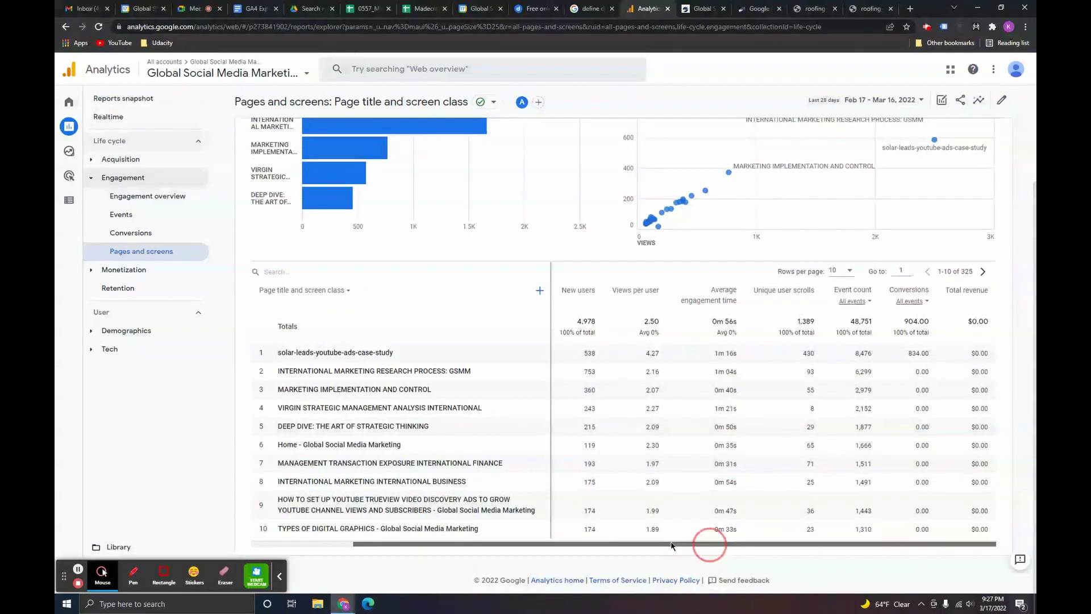
drag(671, 544, 551, 542)
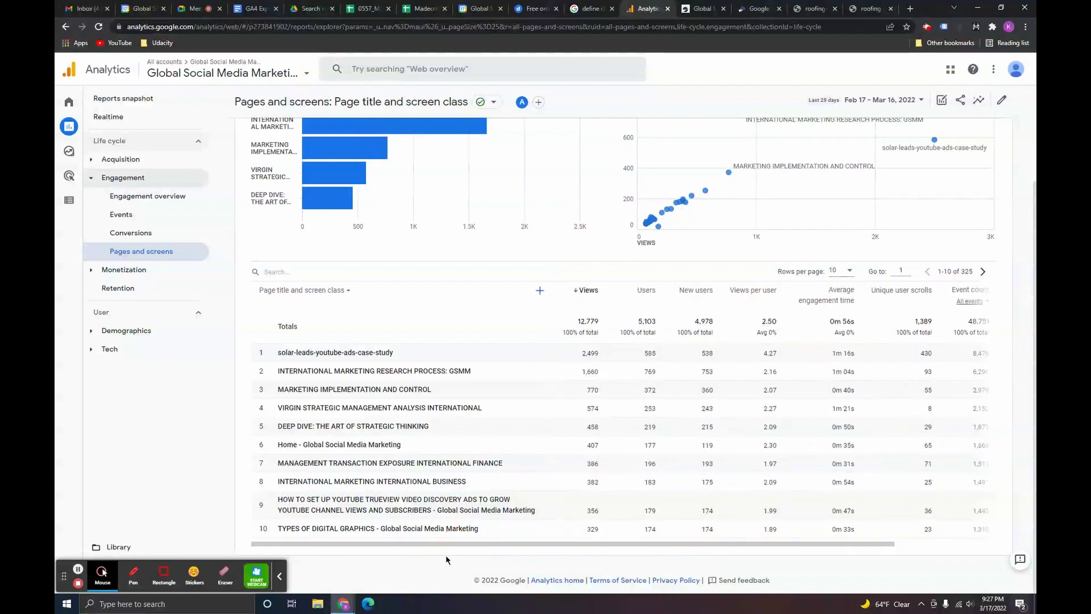
drag(445, 547, 546, 547)
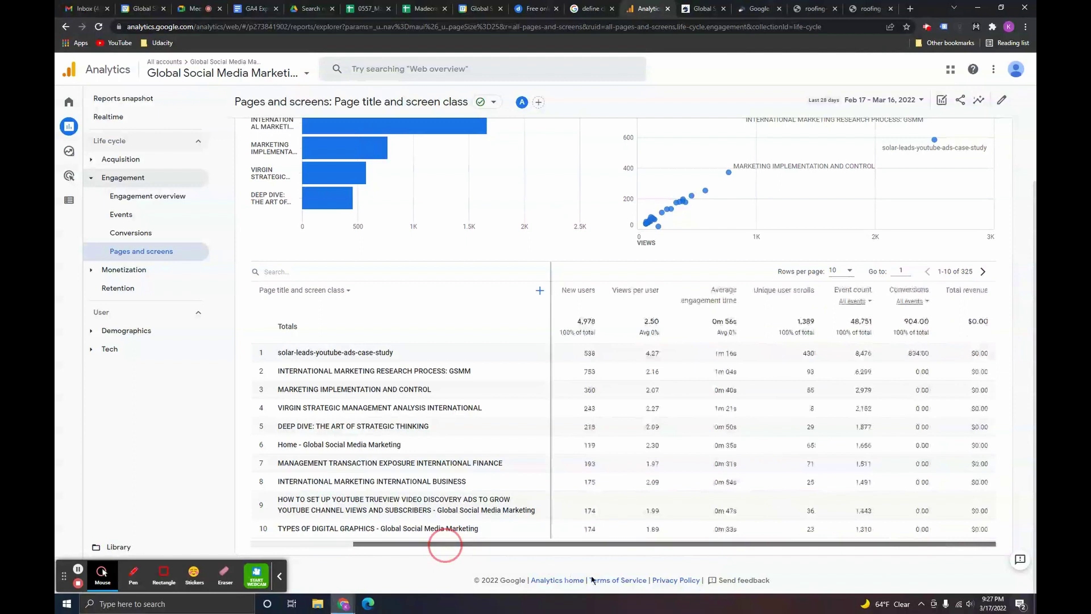
drag(818, 547, 717, 546)
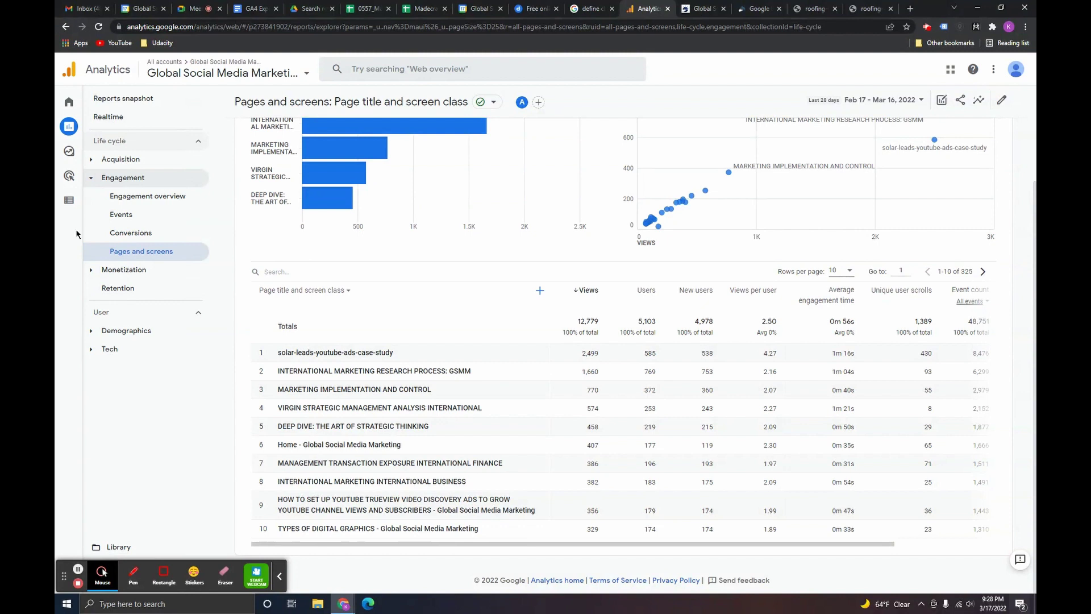
Step: Return to the Configure area's Events page listing page_view and the conversion events
click(174, 199)
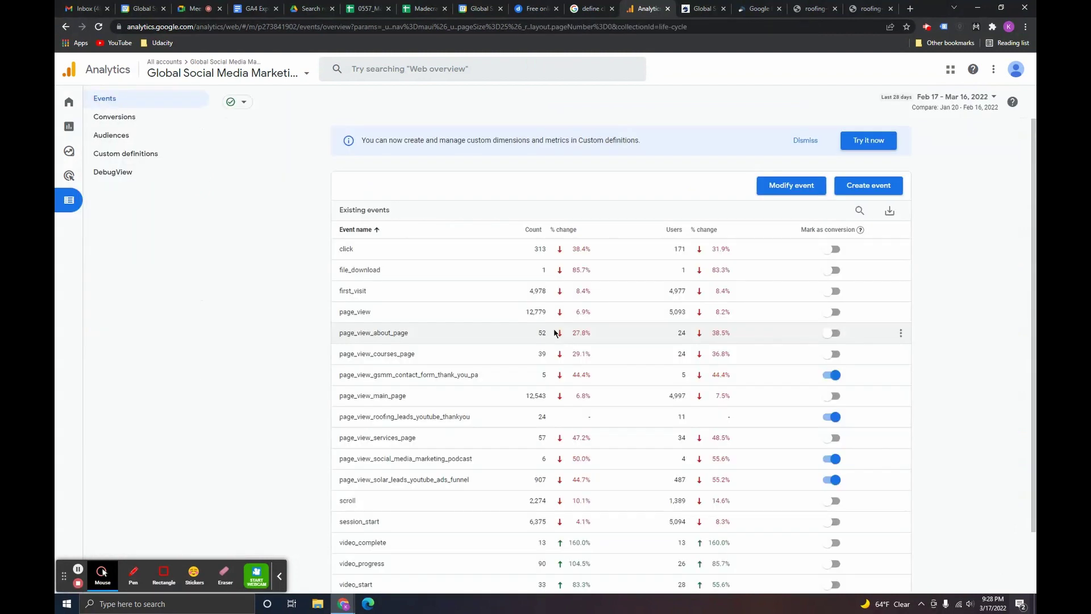